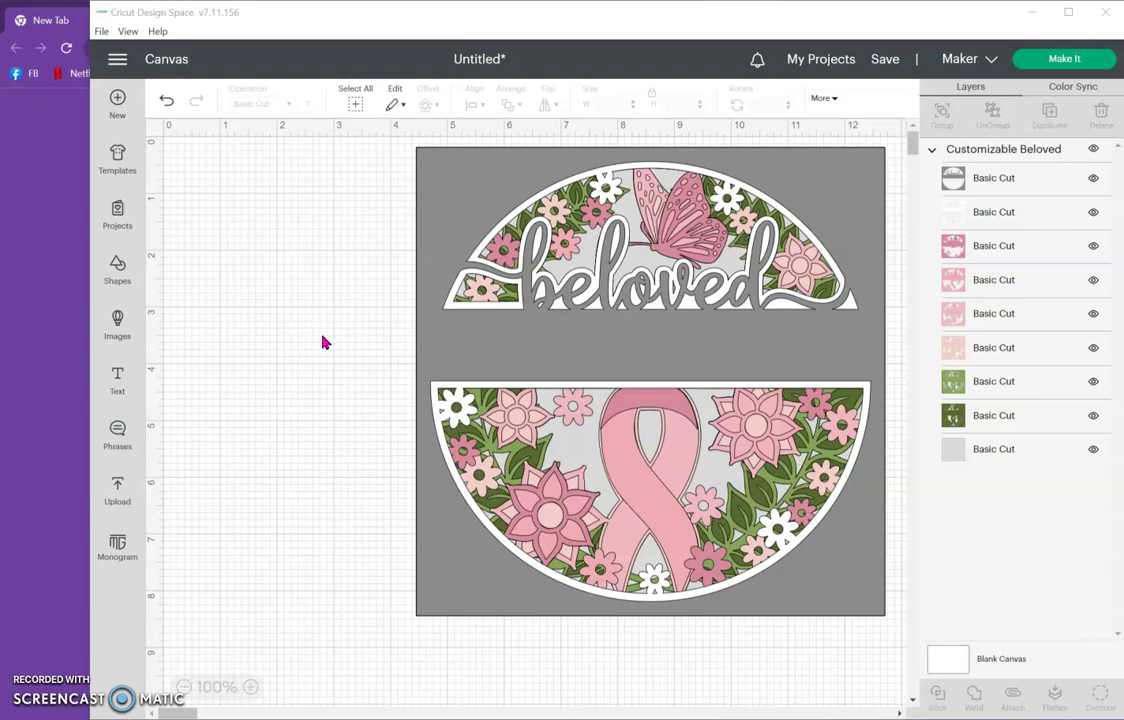
# Add the text 'Brother' beside the beloved design and nudge the design slightly right
pyautogui.click(118, 381)
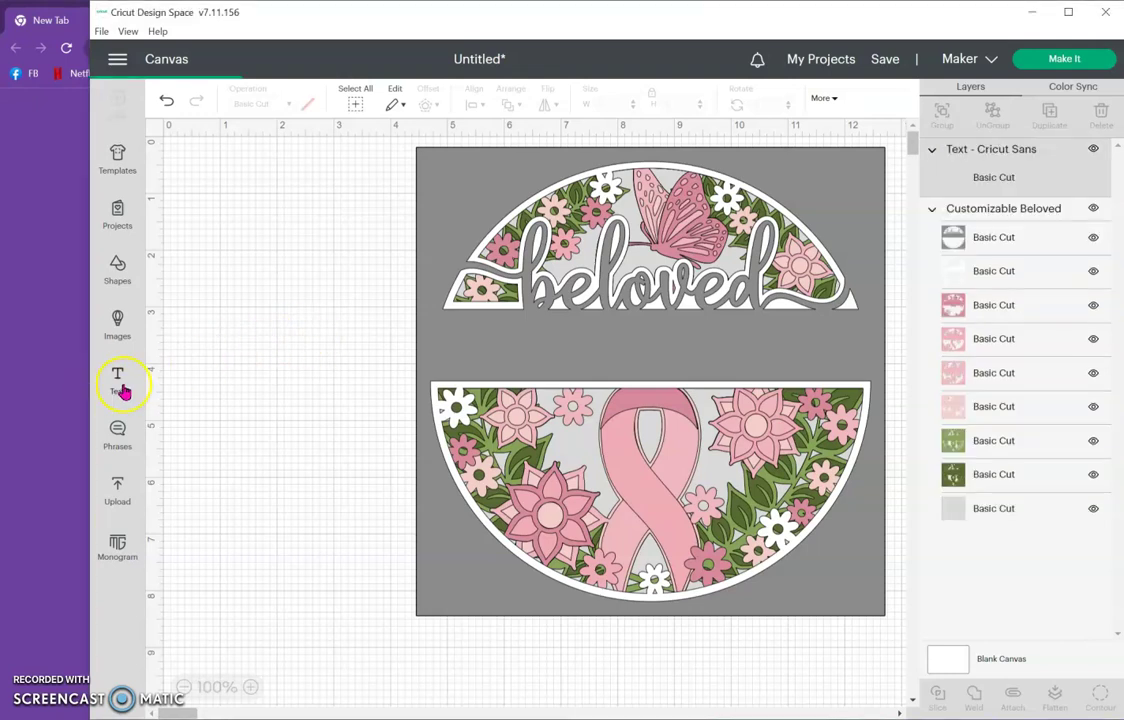
pyautogui.write('Brotrher')
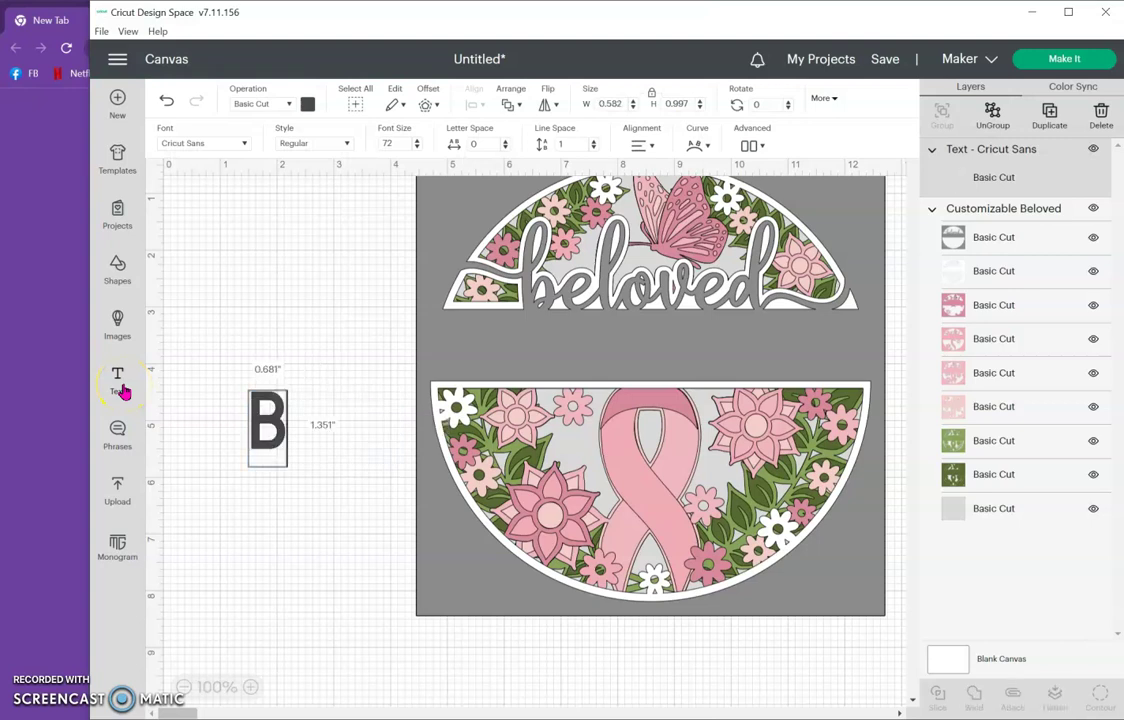
pyautogui.press('BackSpace')
pyautogui.press('BackSpace')
pyautogui.press('BackSpace')
pyautogui.press('BackSpace')
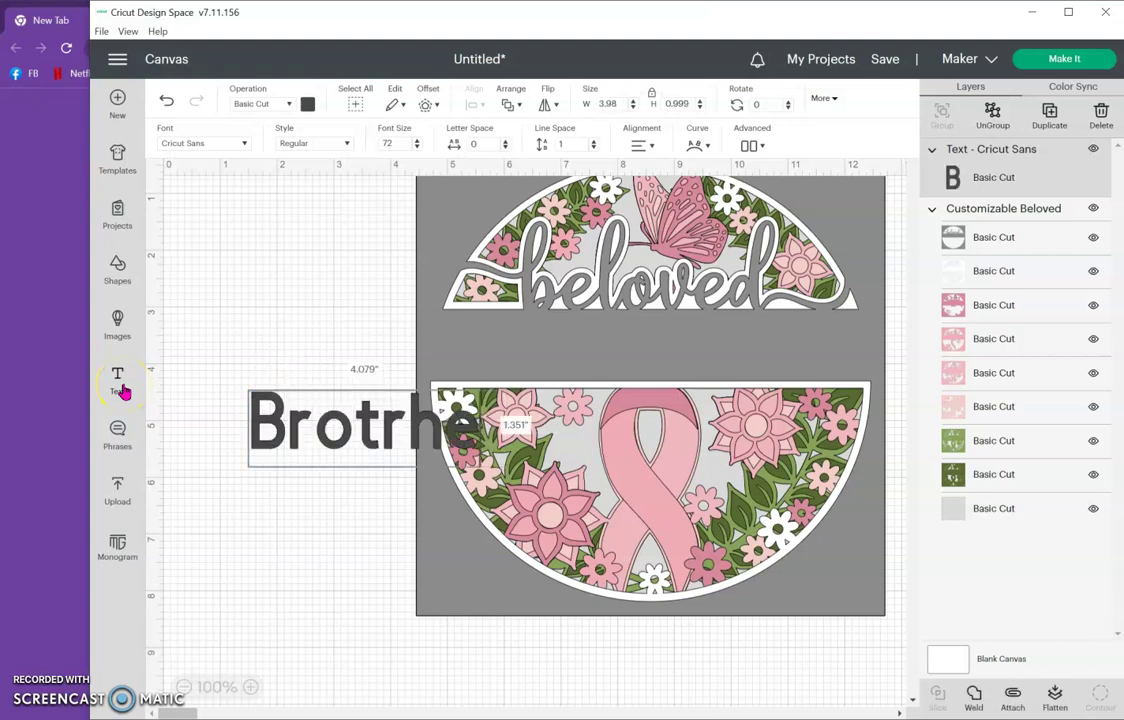
pyautogui.write('her')
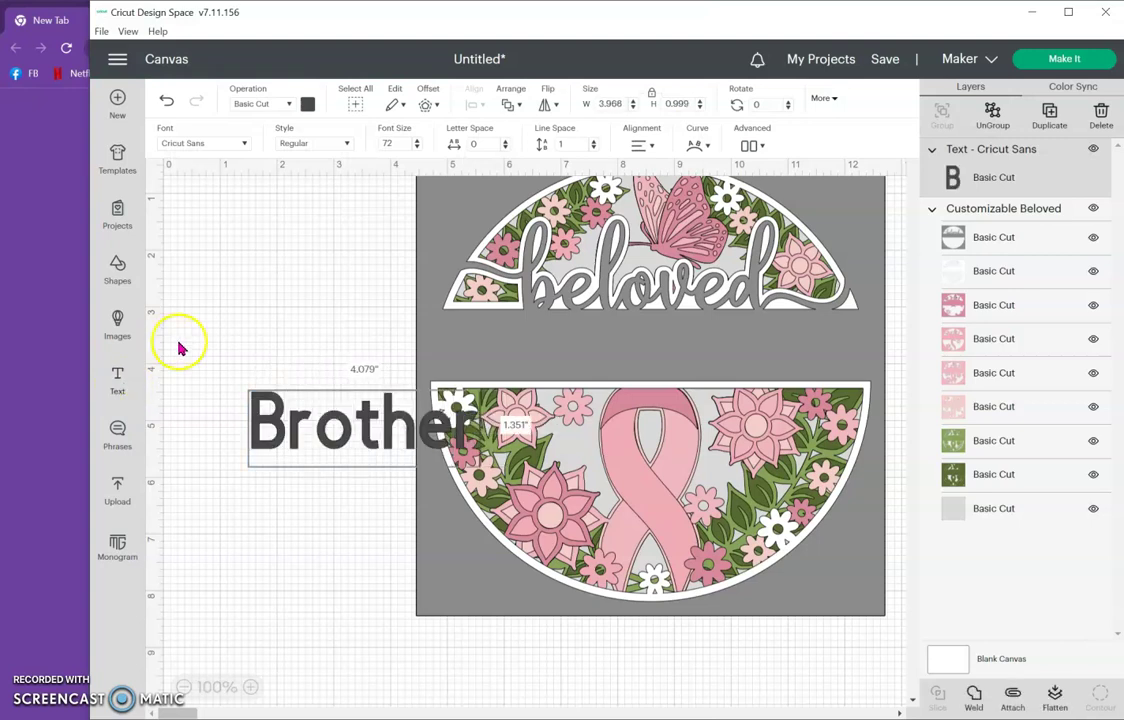
pyautogui.click(296, 371)
pyautogui.moveTo(309, 424); pyautogui.dragTo(258, 350)
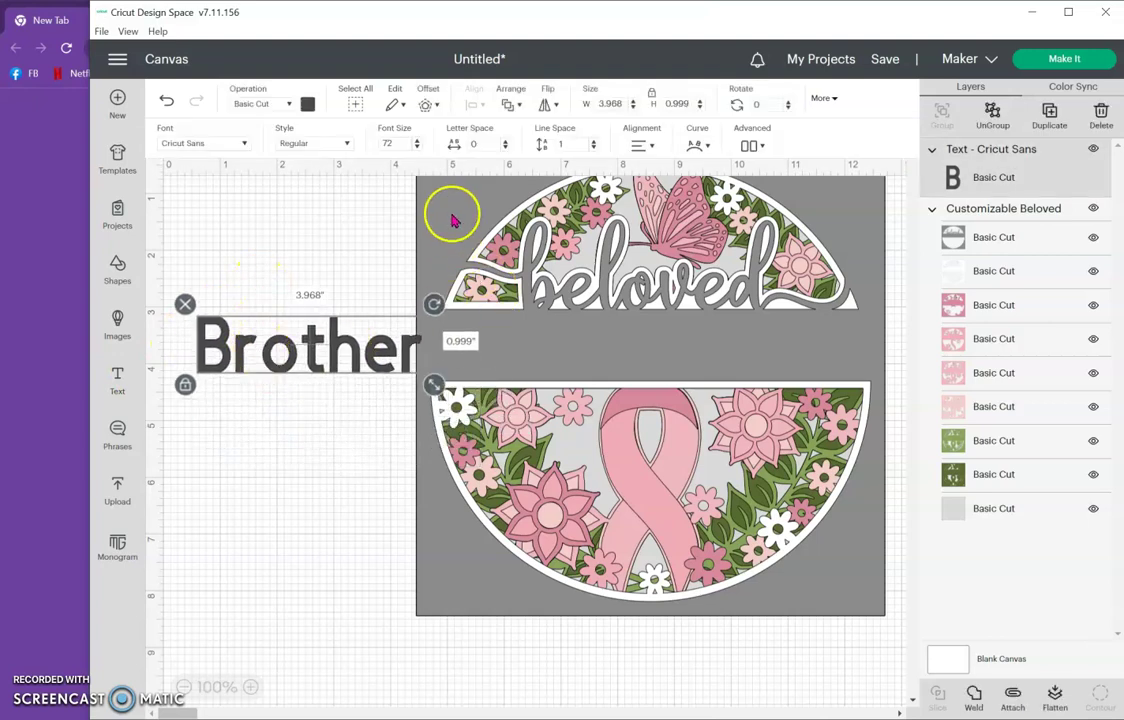
pyautogui.moveTo(453, 217); pyautogui.dragTo(477, 258)
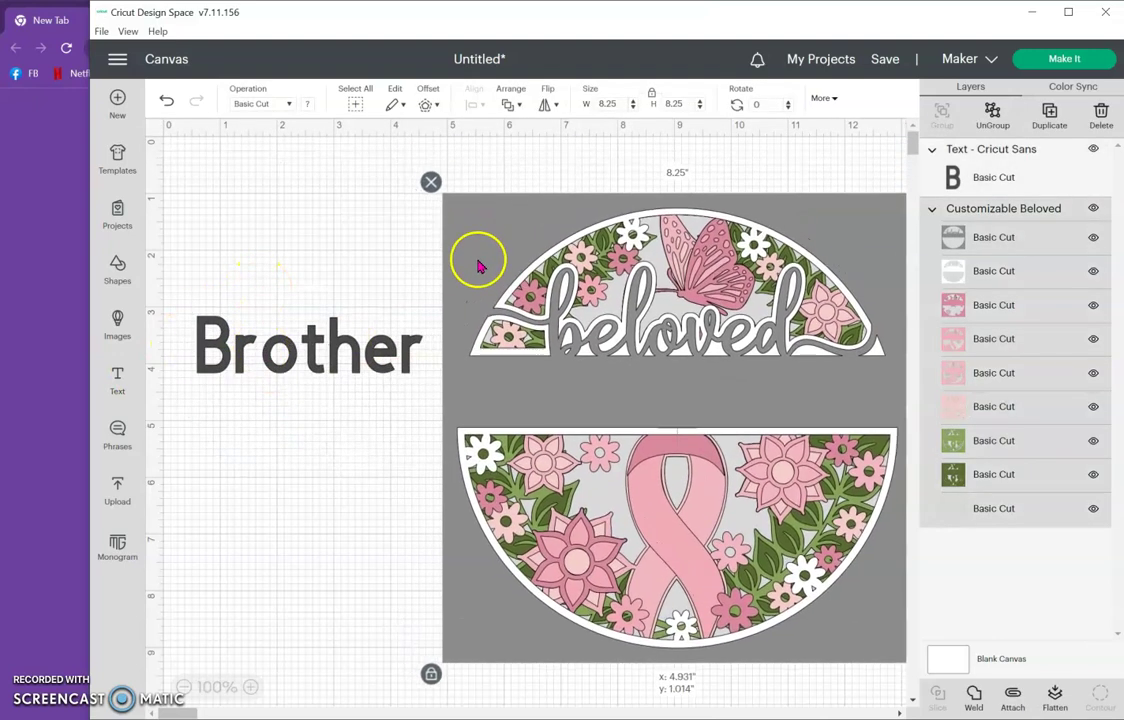
# Search the fonts for 'Stencil' with the Brother text selected, then open Filters
pyautogui.click(284, 352)
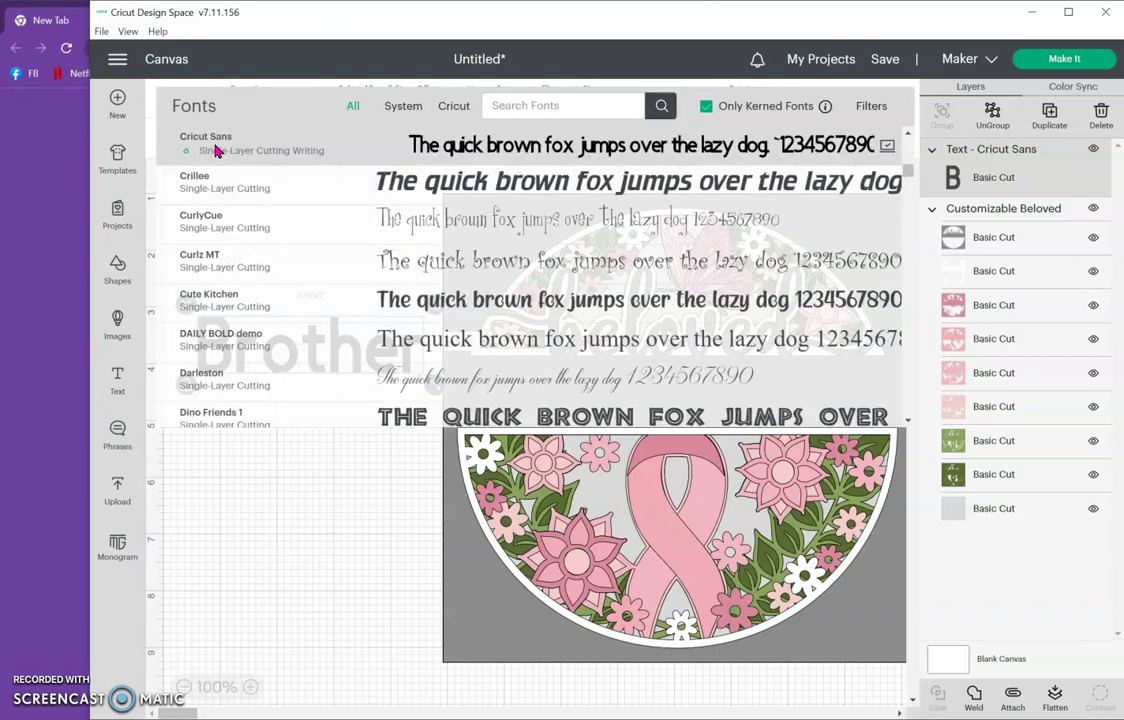
pyautogui.click(544, 101)
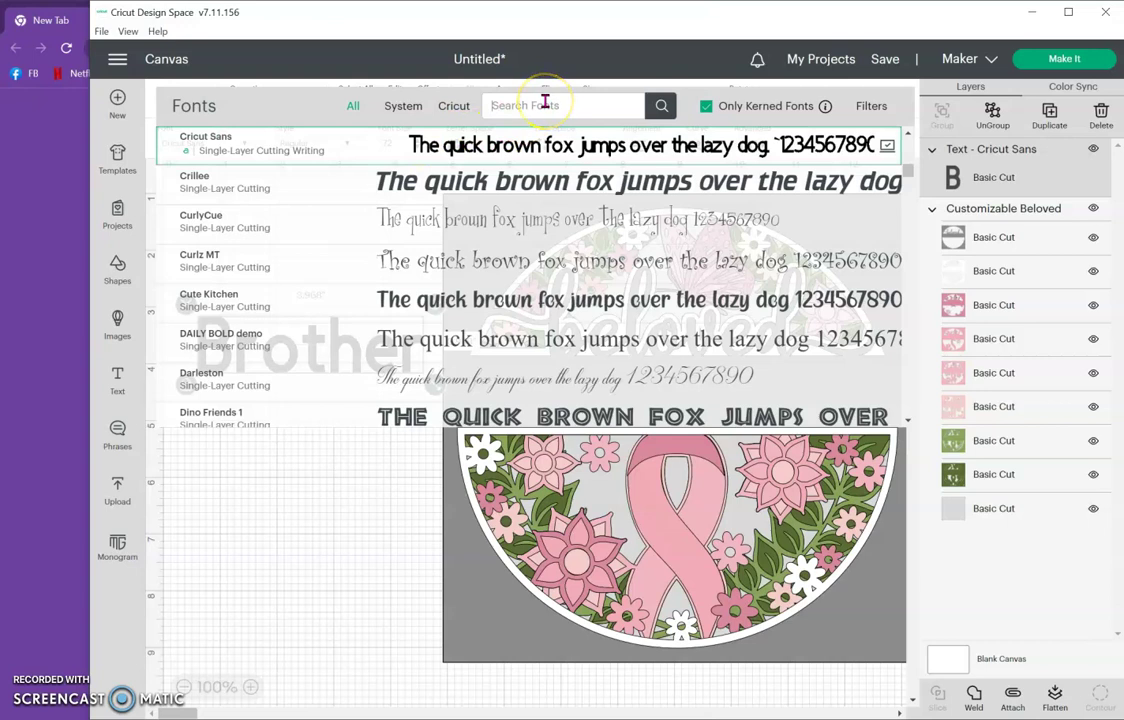
pyautogui.write('Stencil')
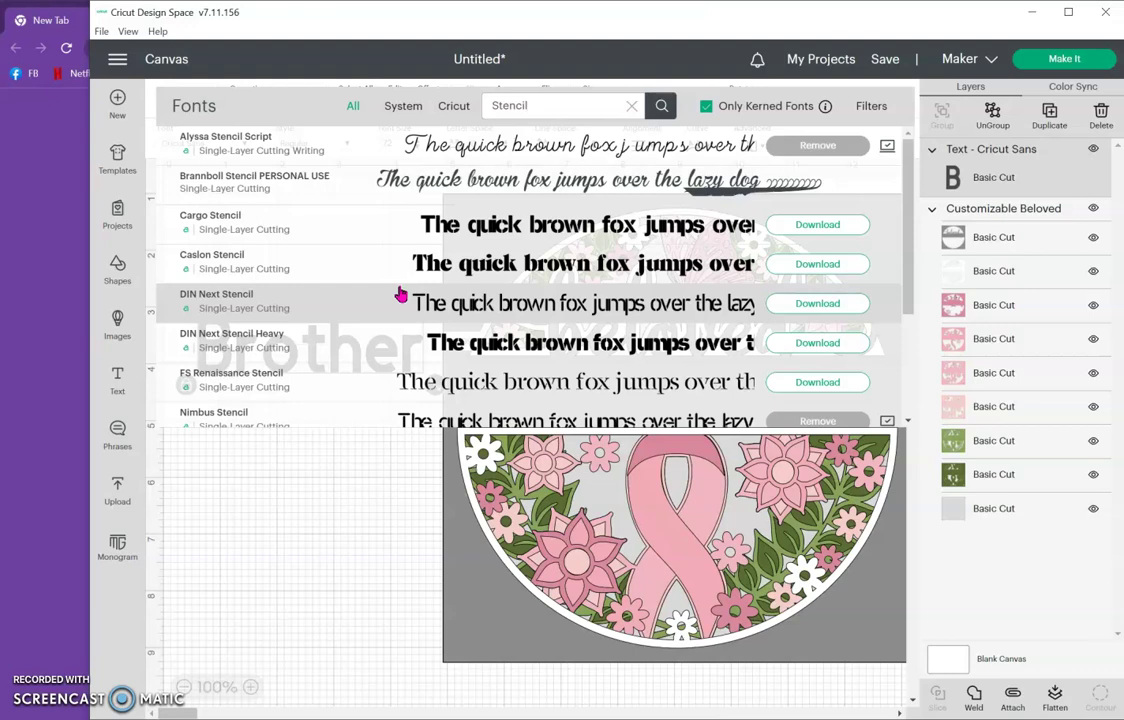
pyautogui.scroll(-3, 390, 290)
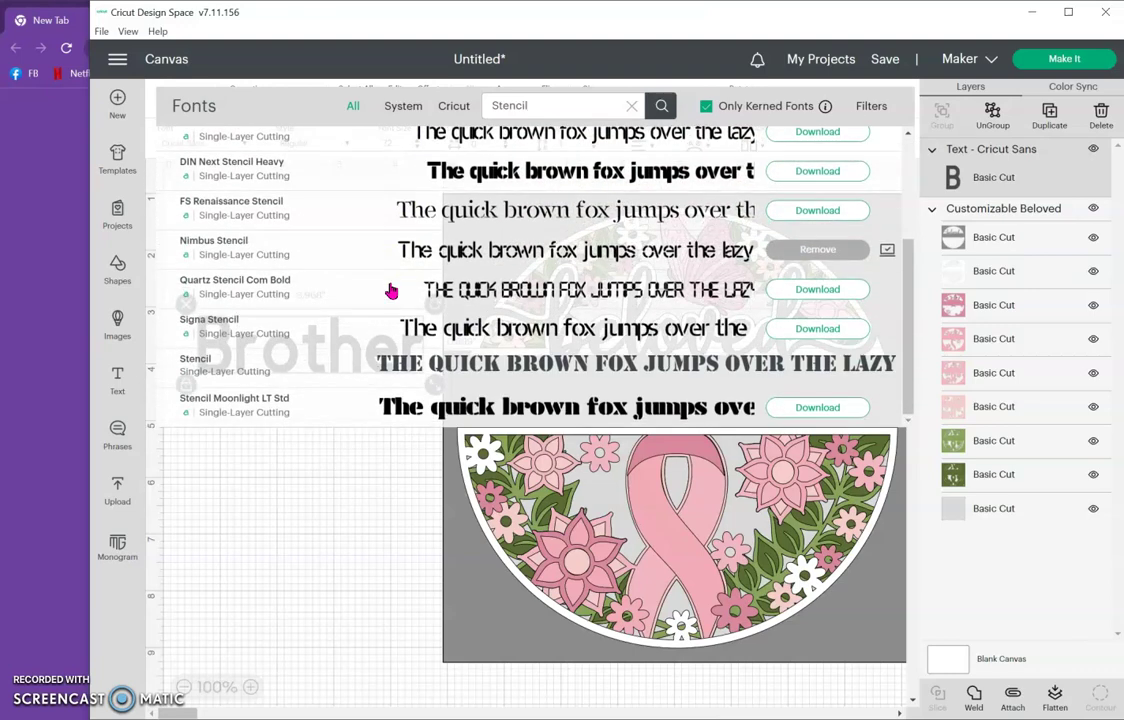
pyautogui.scroll(3, 390, 290)
pyautogui.click(381, 287)
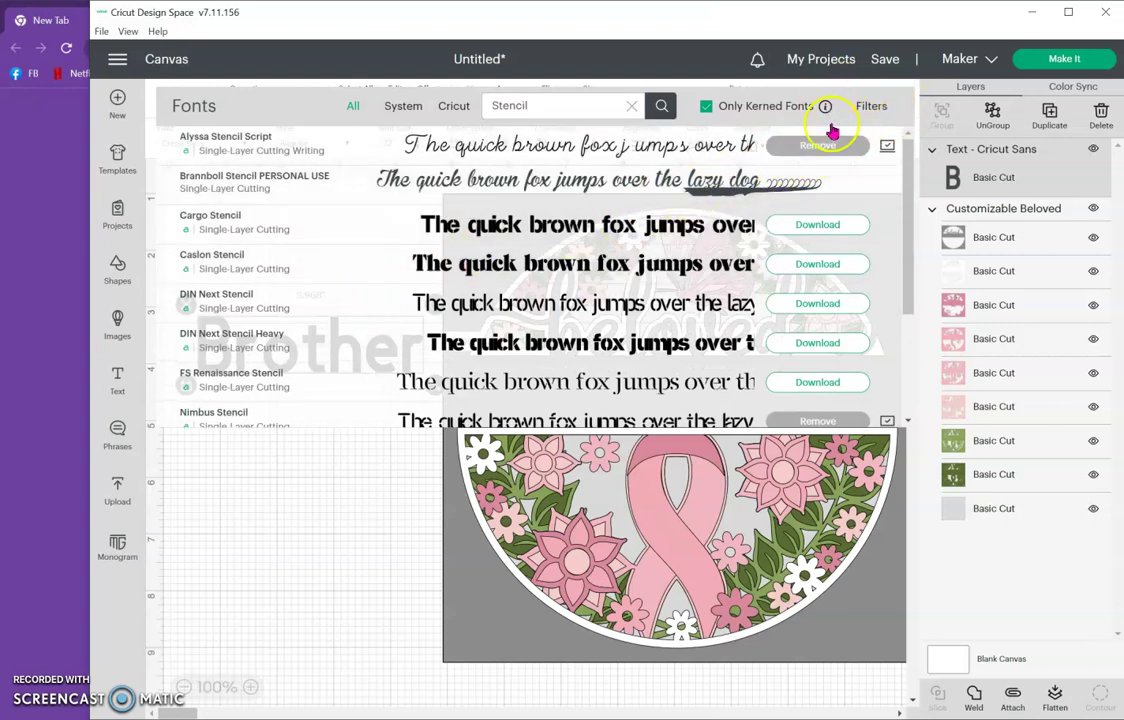
# Close the filters and set the Brother text to FS Renaissance Stencil
pyautogui.click(878, 110)
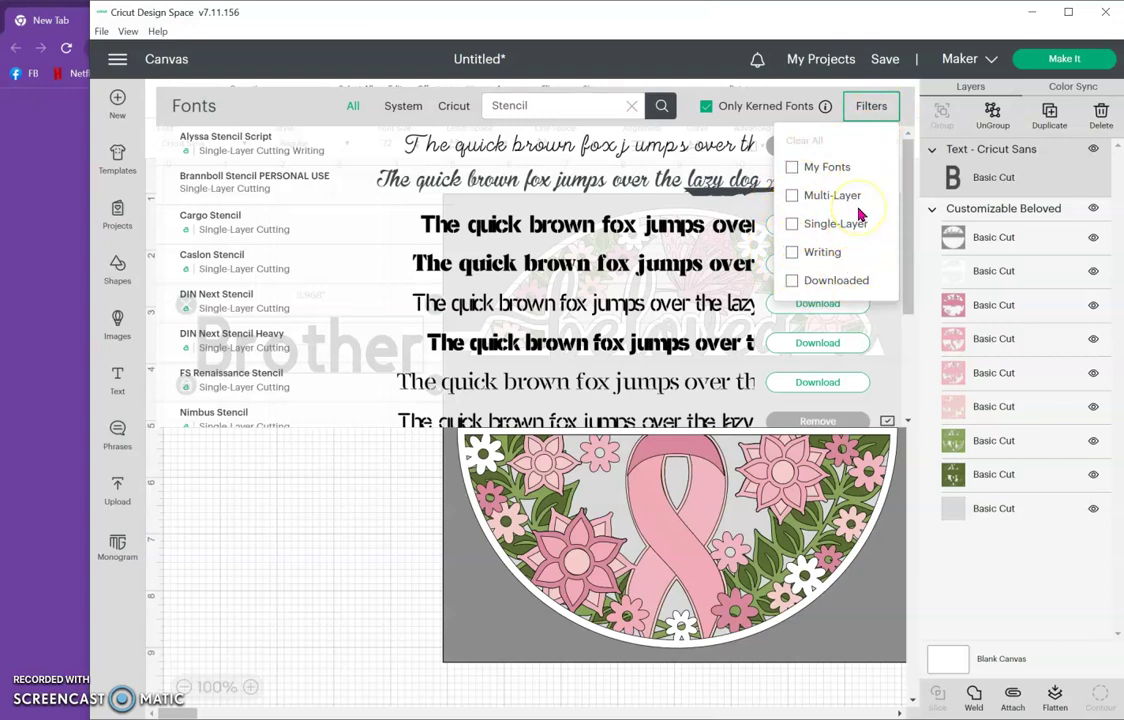
pyautogui.click(874, 115)
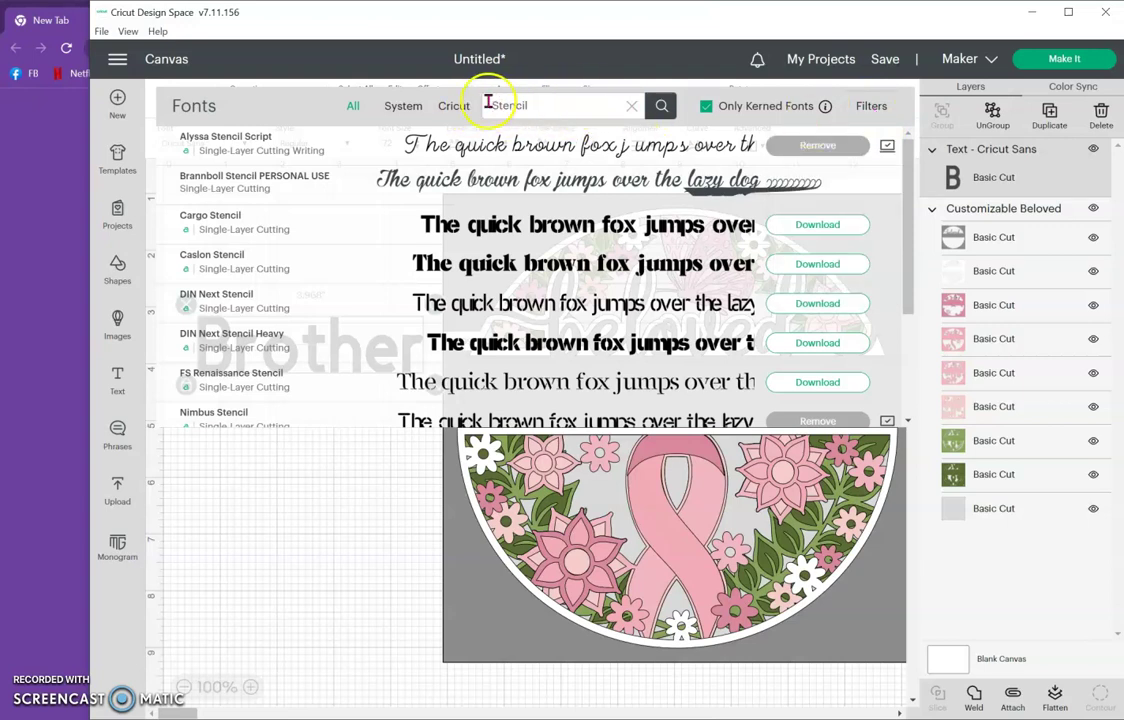
pyautogui.scroll(-2, 530, 250)
pyautogui.scroll(-1, 530, 252)
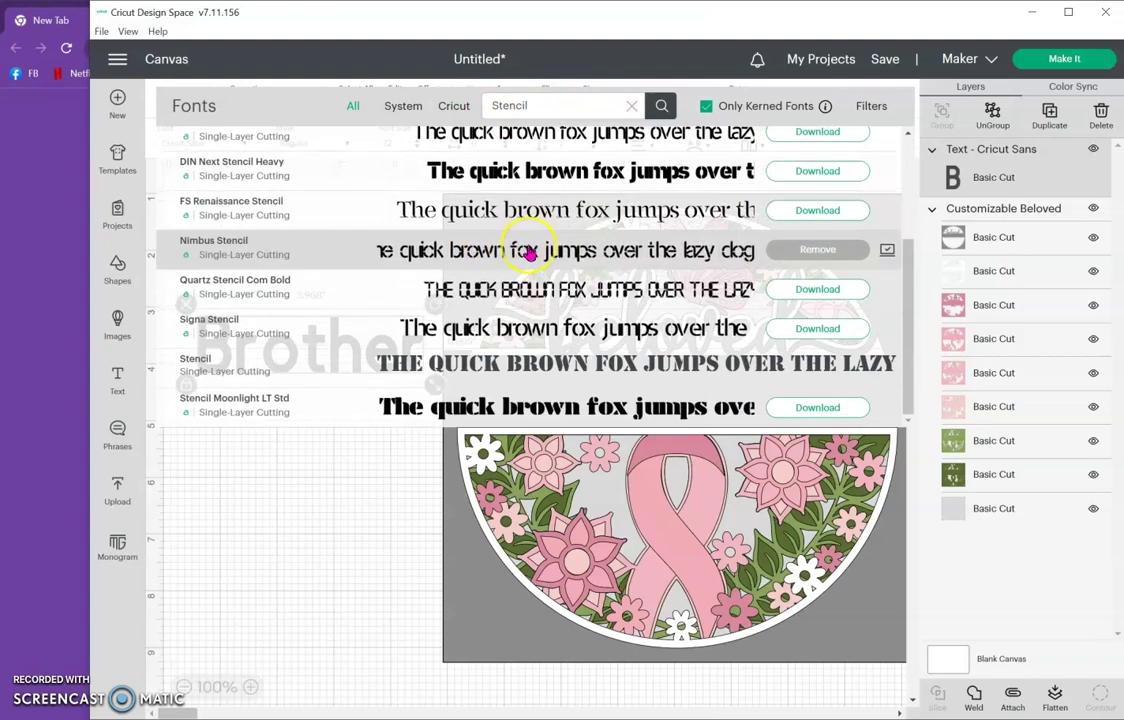
pyautogui.scroll(3, 530, 253)
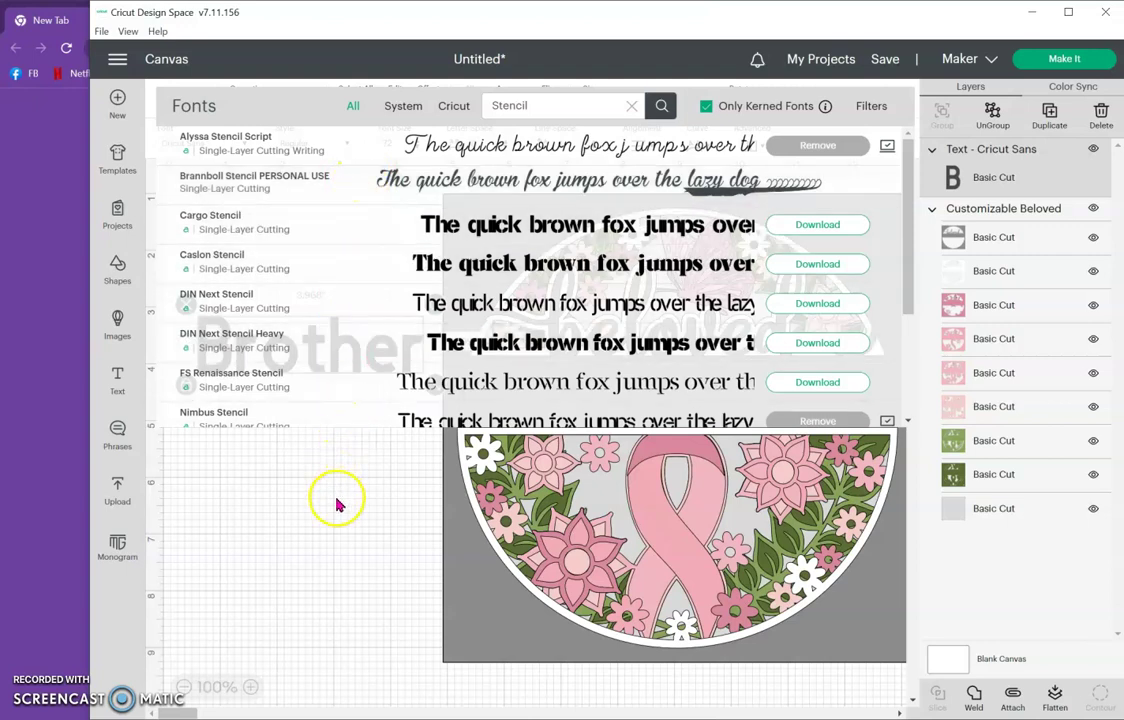
pyautogui.click(352, 358)
pyautogui.click(340, 393)
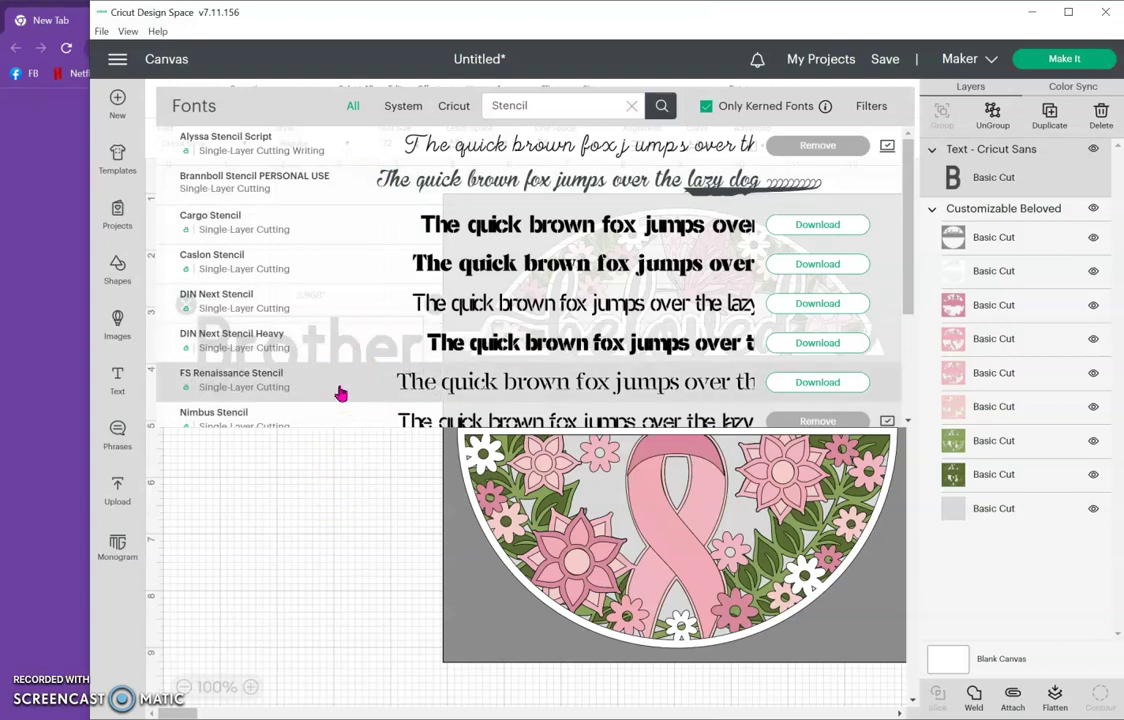
# Move Brother to the canvas's upper left and switch to Chrome
pyautogui.moveTo(318, 366); pyautogui.dragTo(310, 281)
pyautogui.click(319, 366)
pyautogui.click(328, 281)
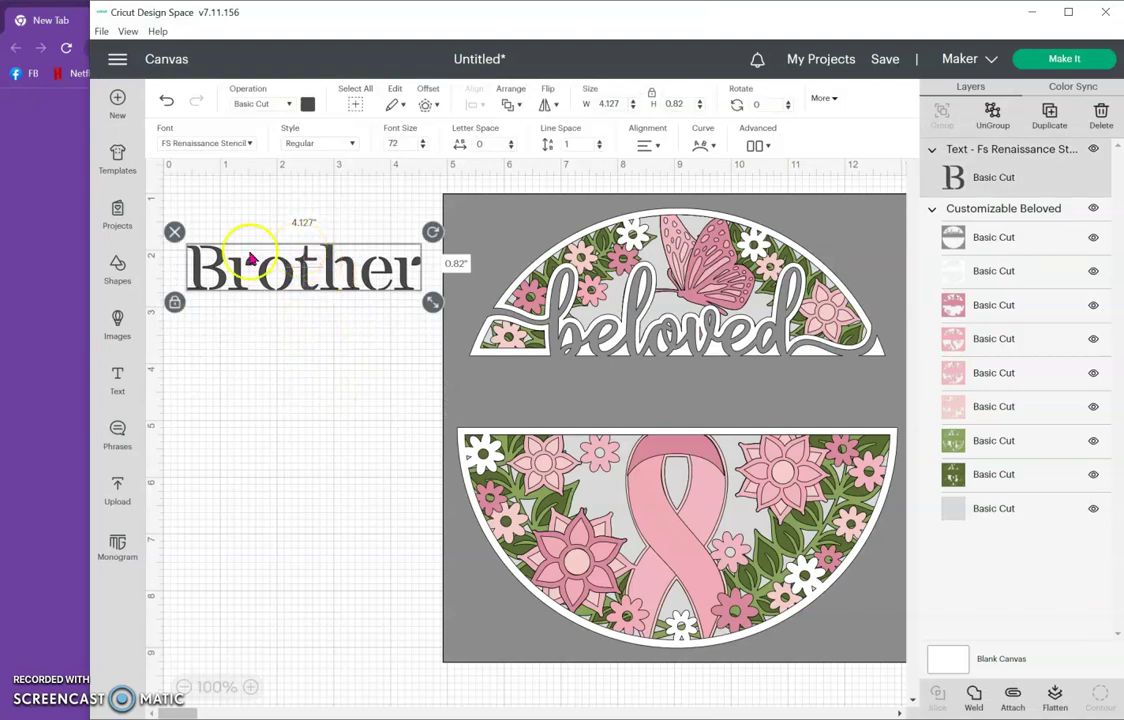
pyautogui.click(45, 277)
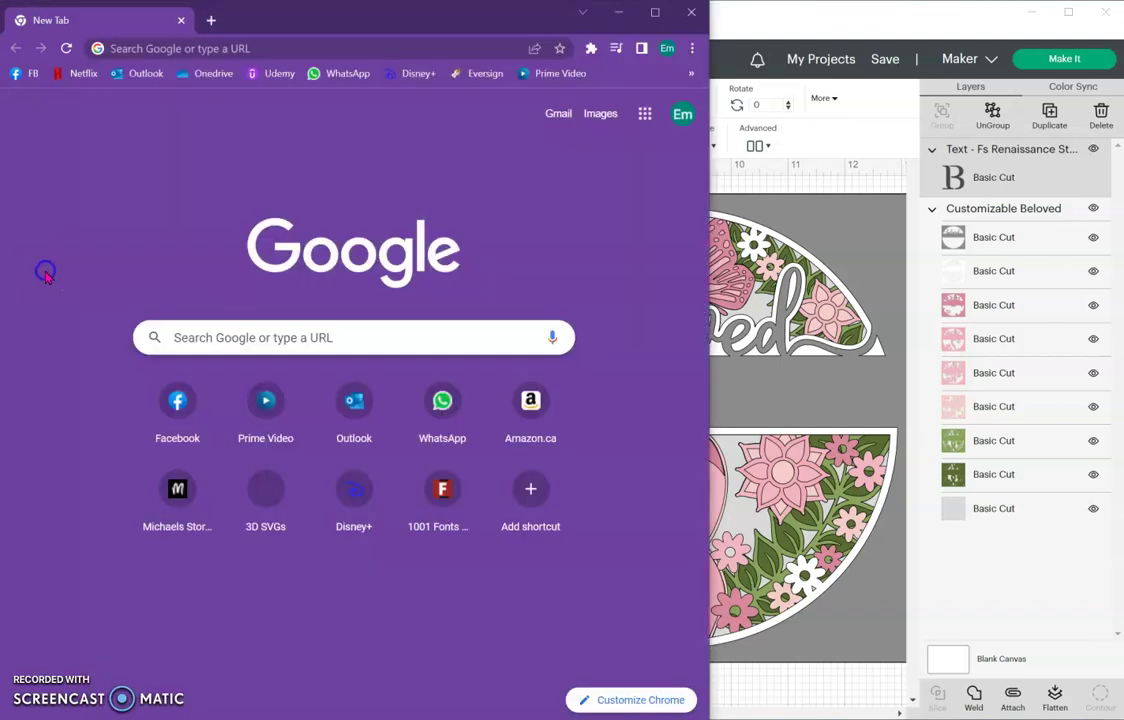
# Go to 1001fonts.com in Chrome
pyautogui.click(232, 46)
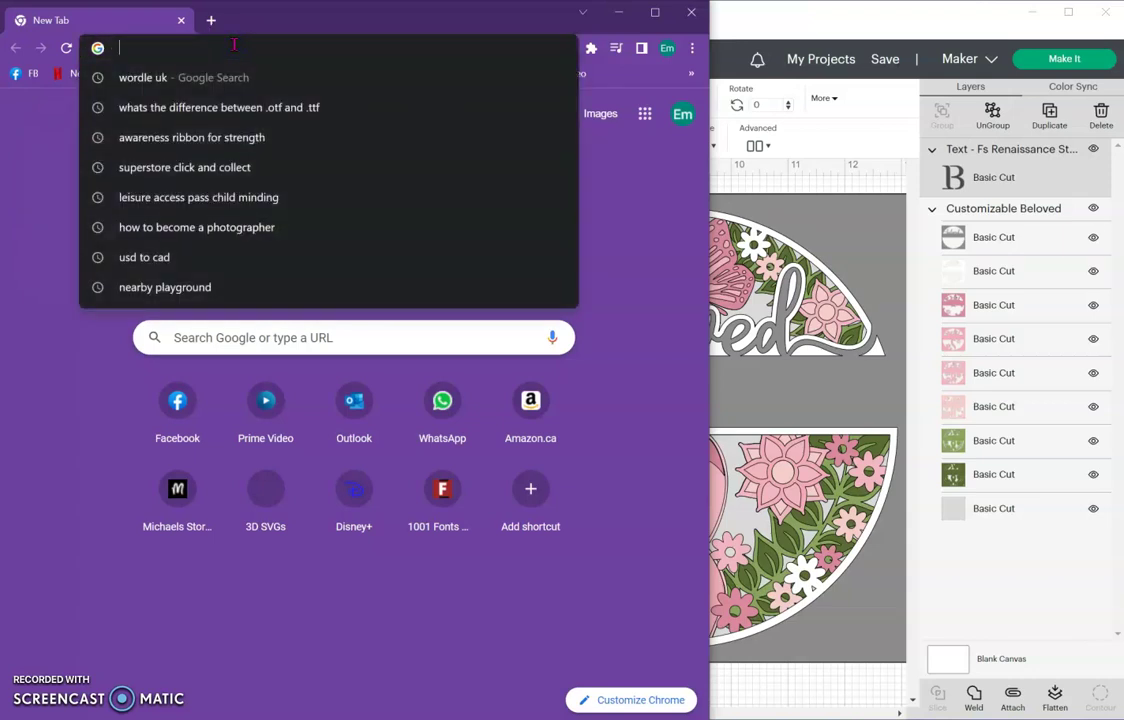
pyautogui.write('1001')
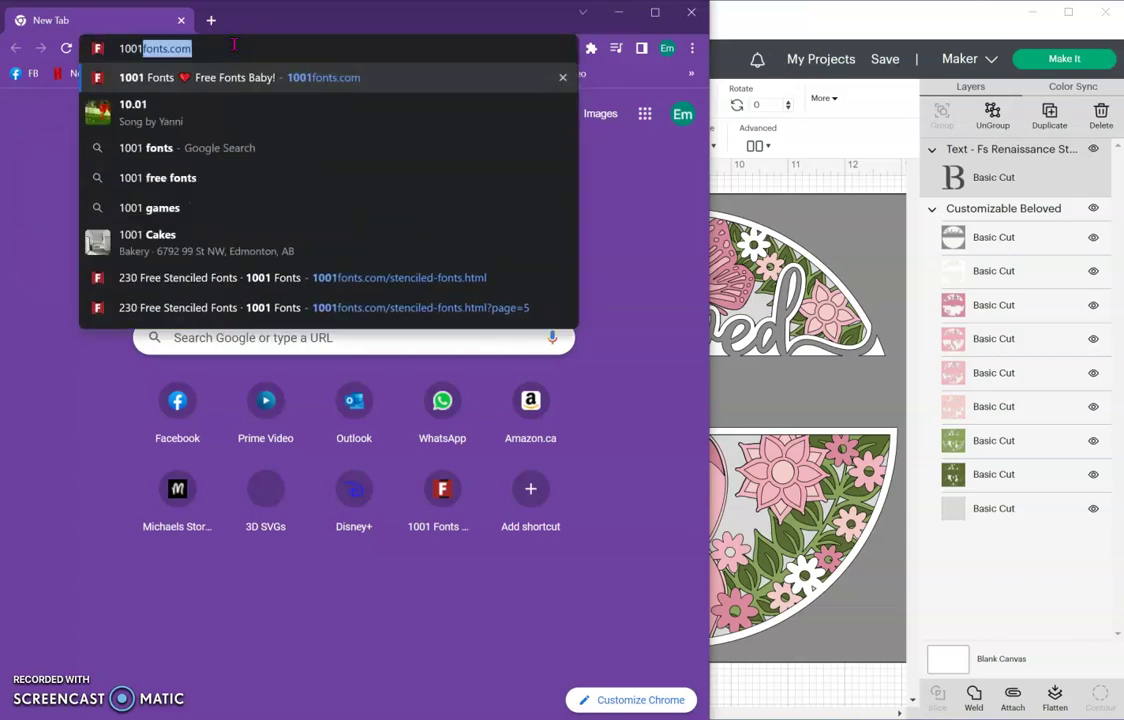
pyautogui.write('fonts.com')
pyautogui.press('Return')
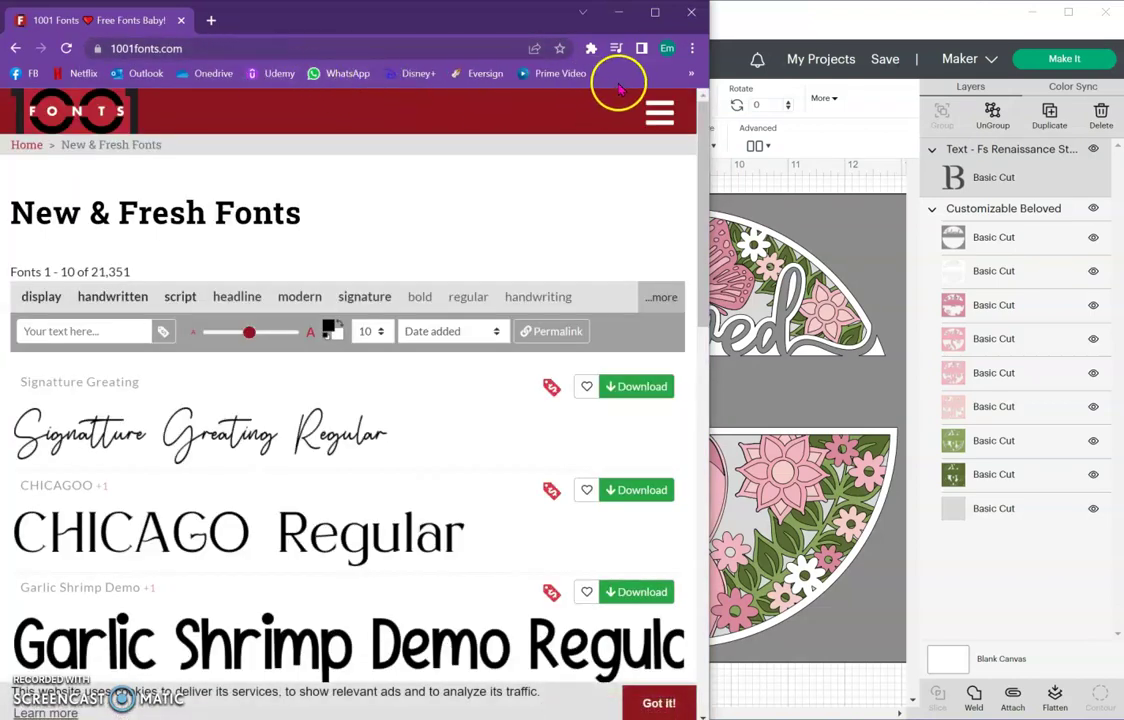
# Open the Stenciled fonts category and page through to page 4
pyautogui.moveTo(711, 100); pyautogui.dragTo(786, 102)
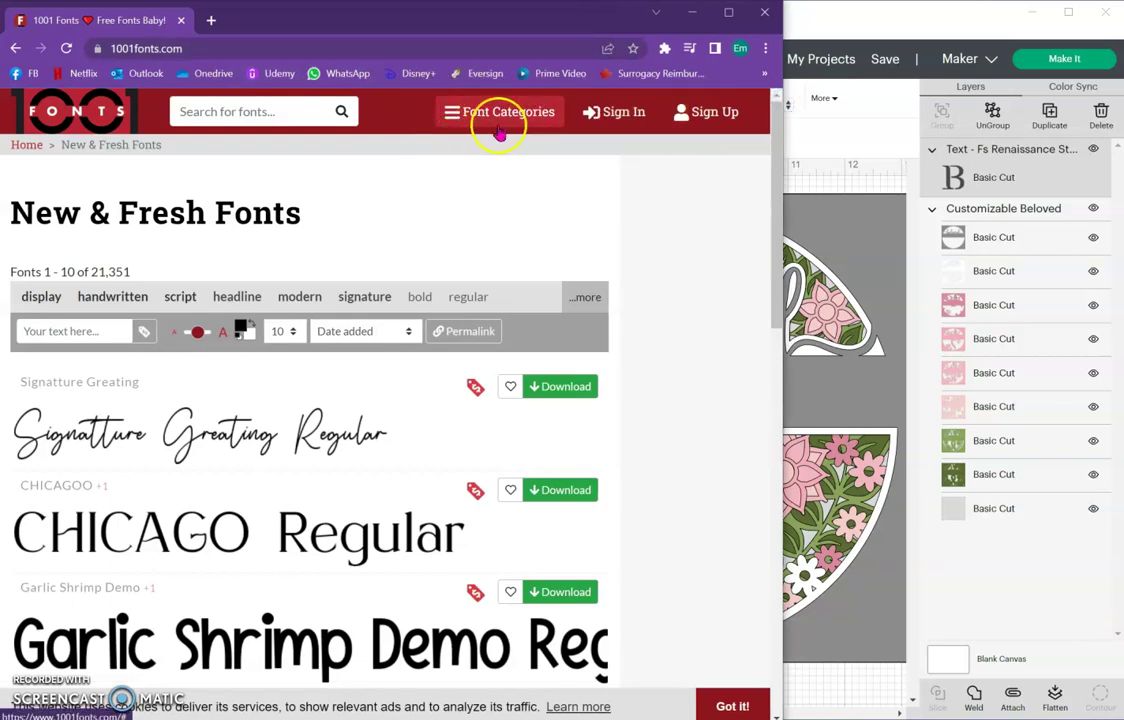
pyautogui.click(540, 113)
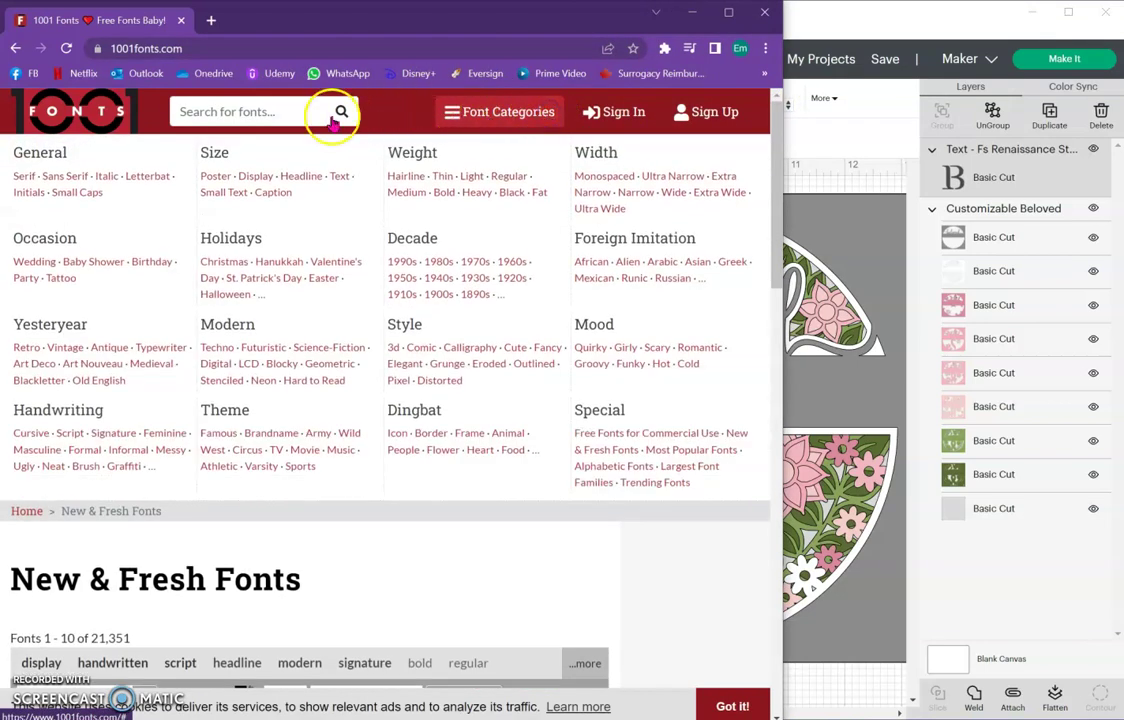
pyautogui.click(223, 384)
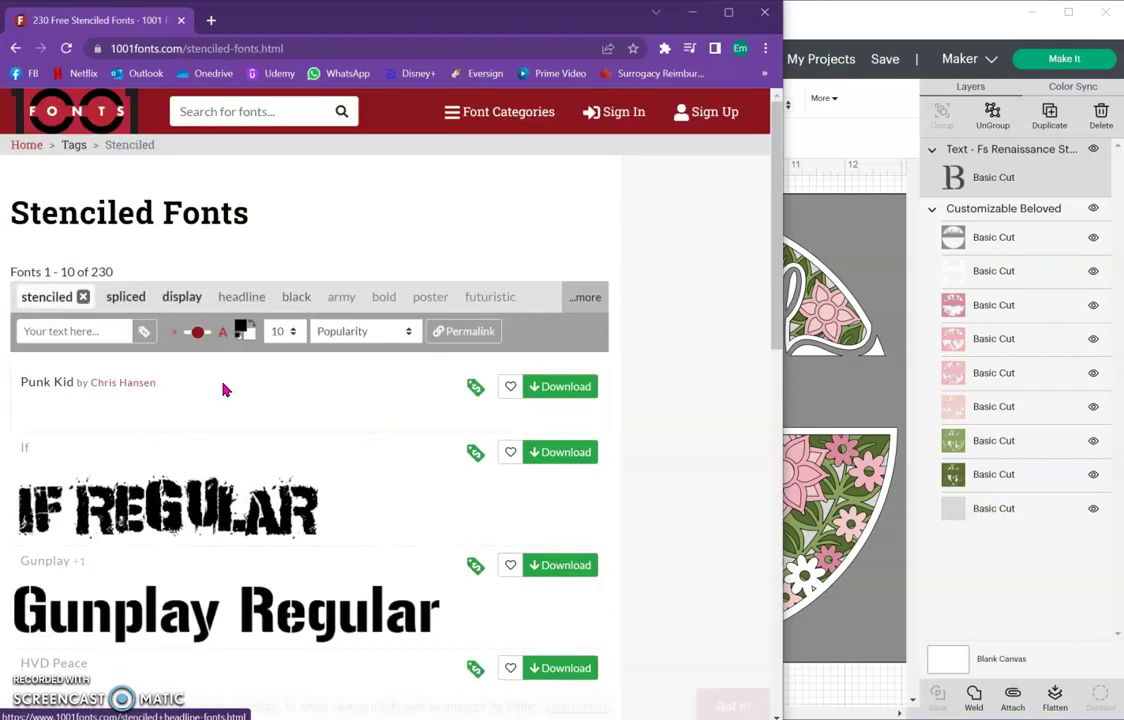
pyautogui.scroll(-8, 615, 300)
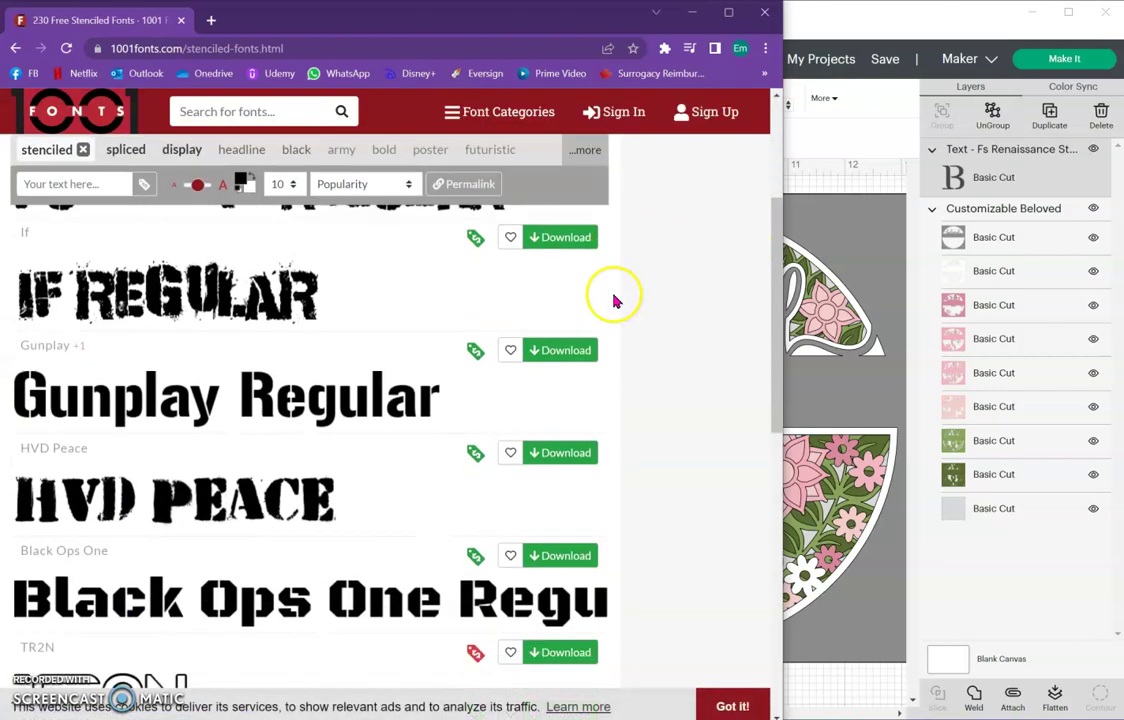
pyautogui.scroll(-3, 615, 300)
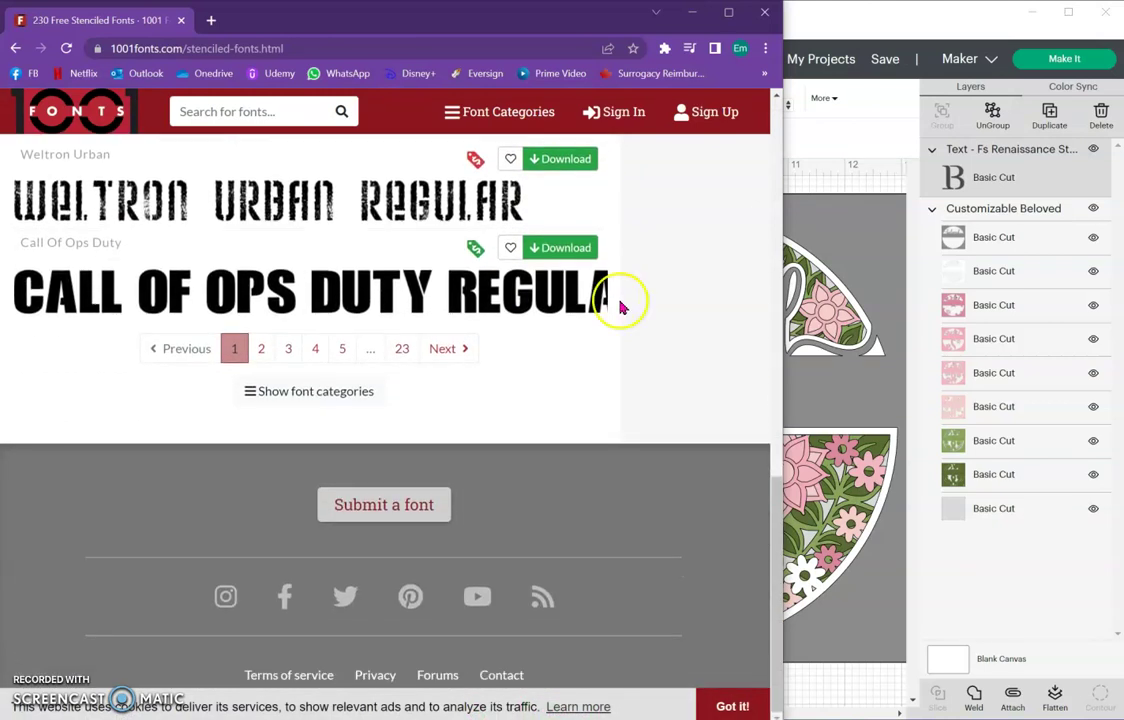
pyautogui.click(287, 351)
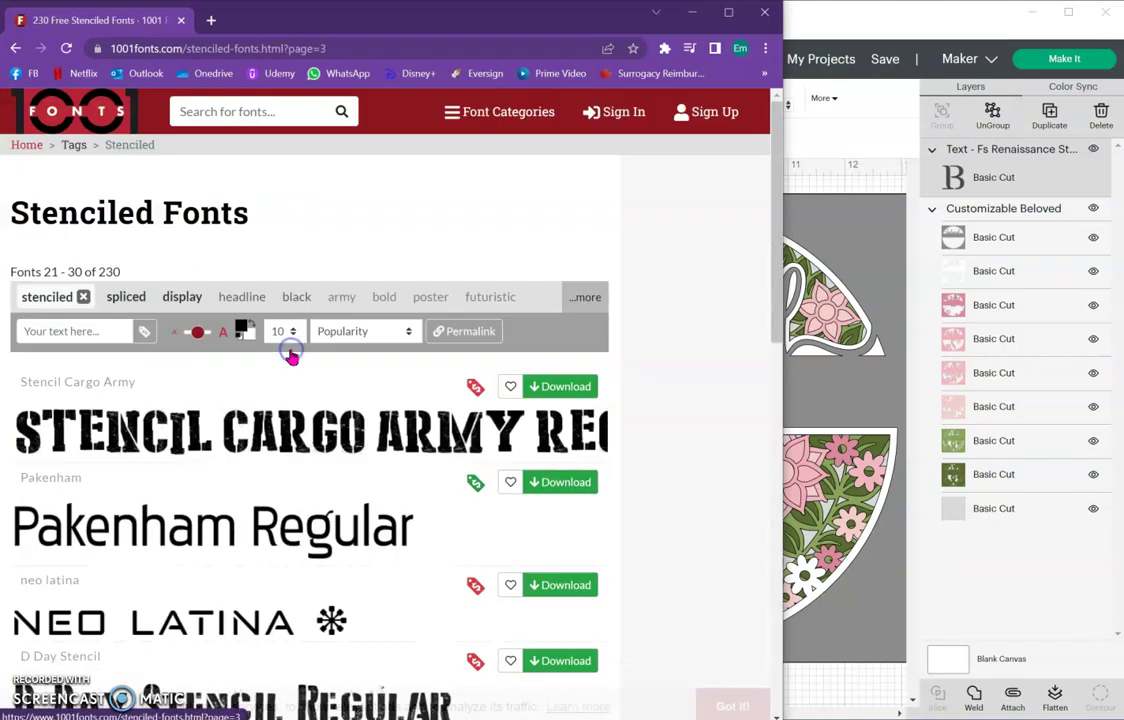
pyautogui.scroll(-5, 698, 385)
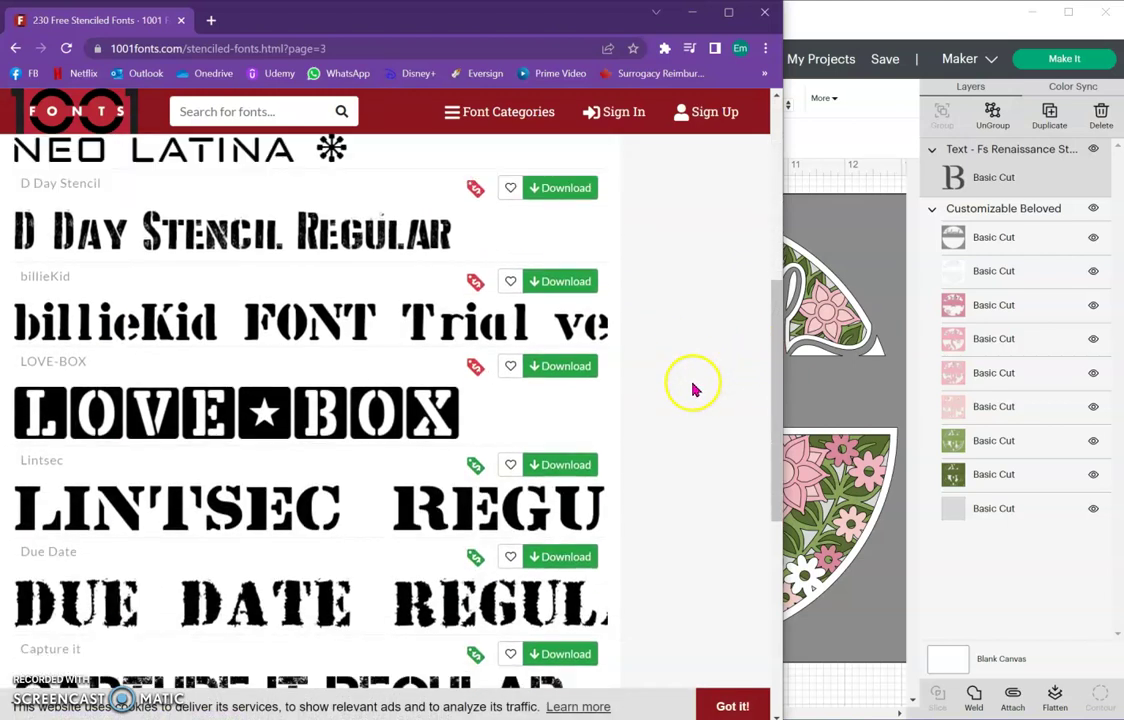
pyautogui.scroll(-1, 688, 393)
pyautogui.scroll(-5, 685, 395)
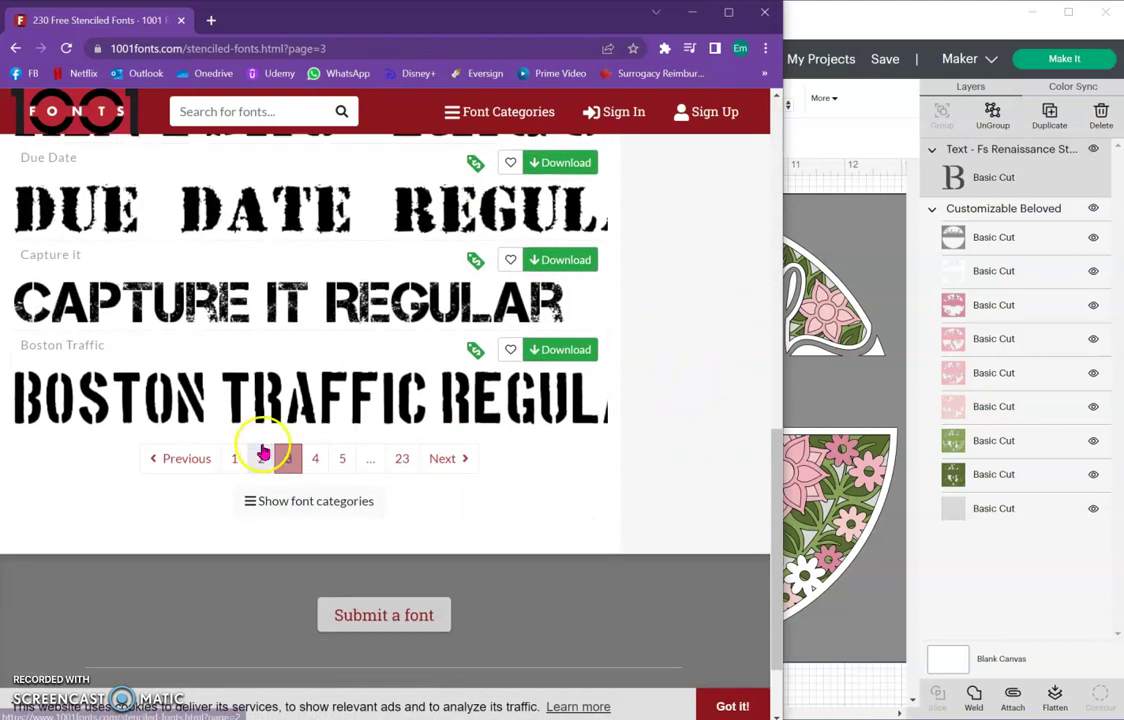
pyautogui.click(319, 460)
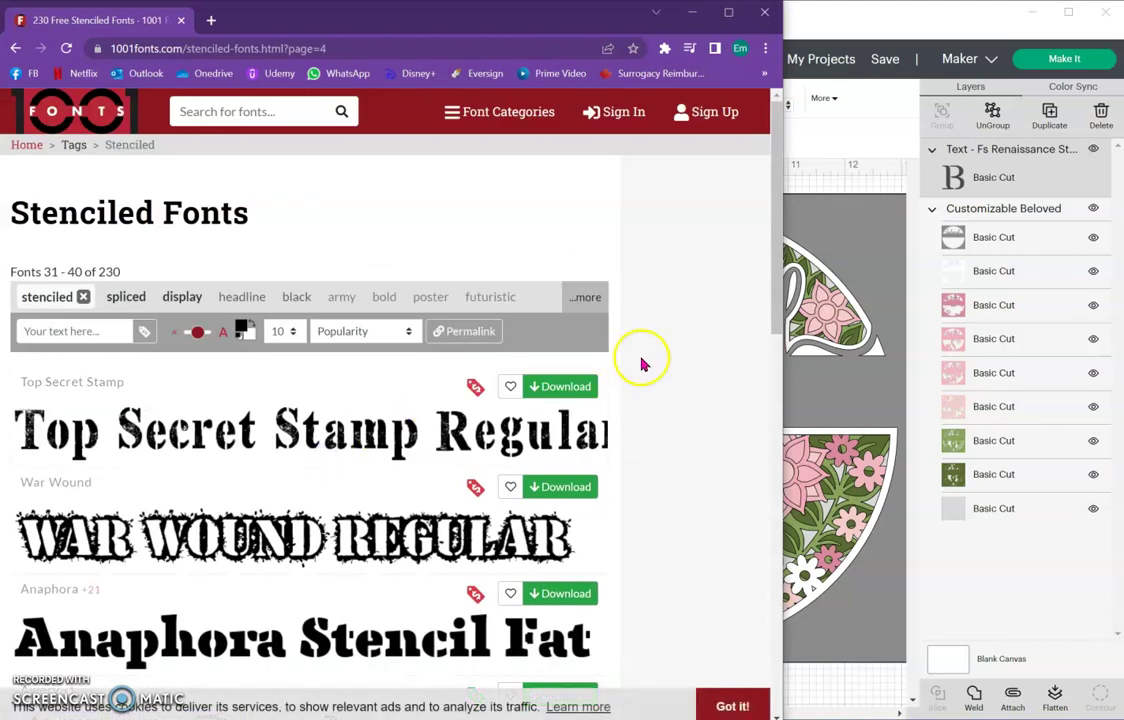
# Download the Stardos Stencil font and bring File Explorer forward
pyautogui.scroll(-4, 642, 364)
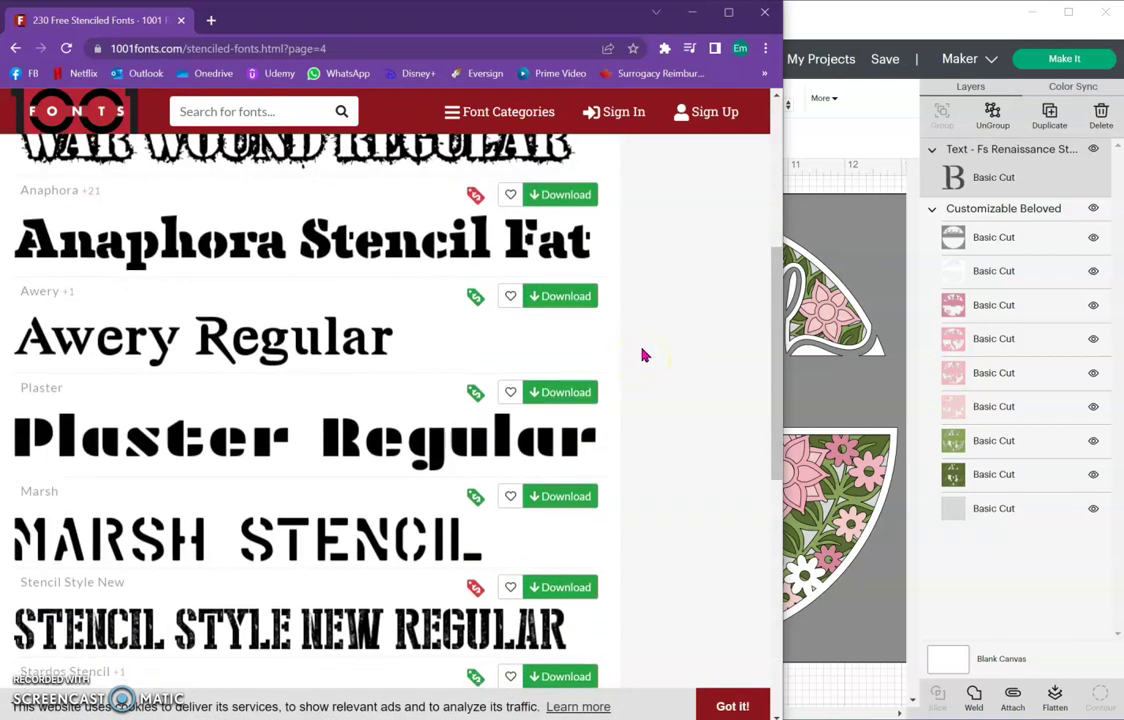
pyautogui.scroll(-4, 643, 357)
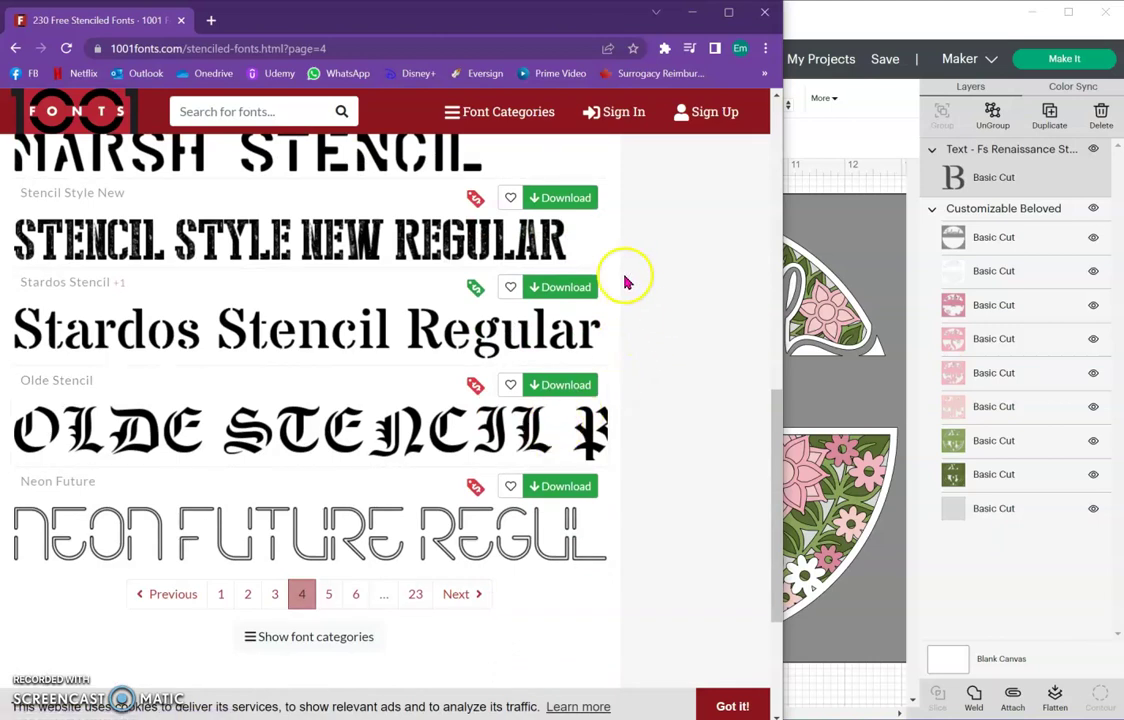
pyautogui.click(547, 289)
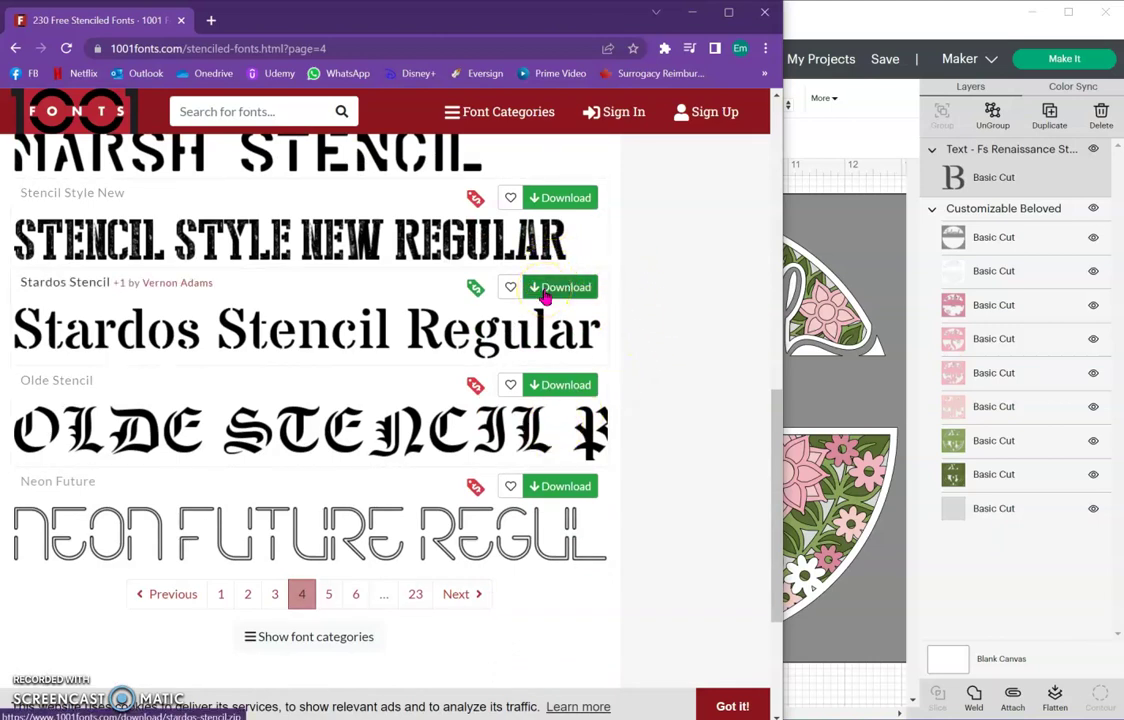
pyautogui.click(543, 290)
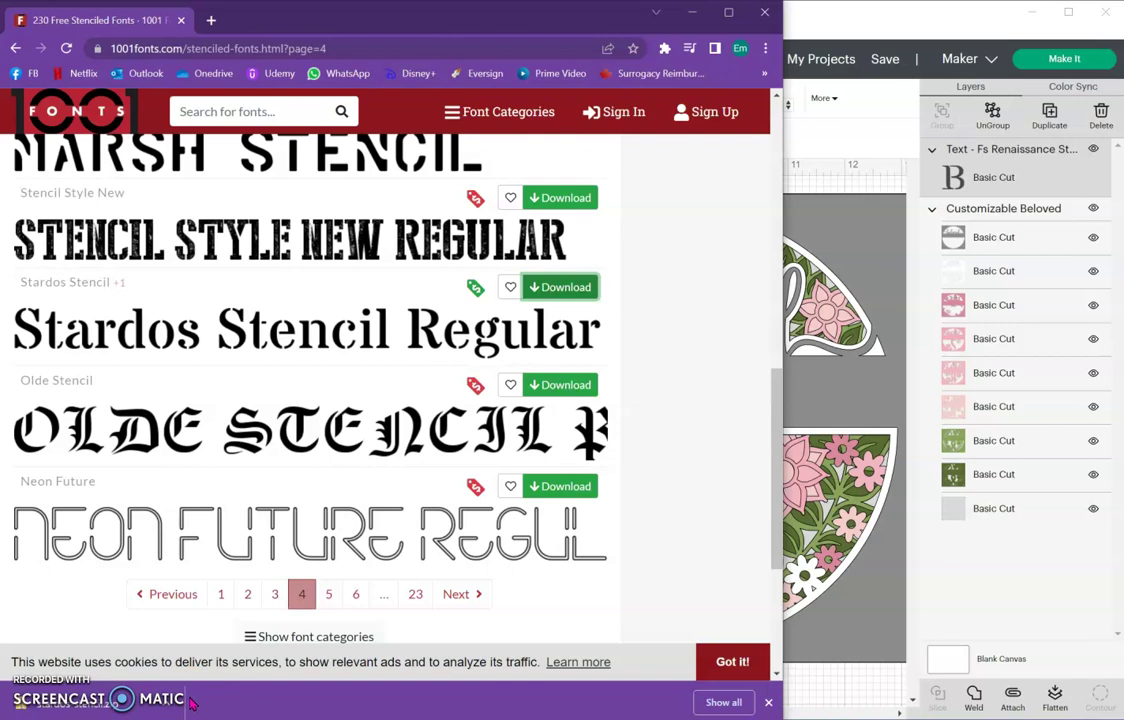
pyautogui.click(150, 718)
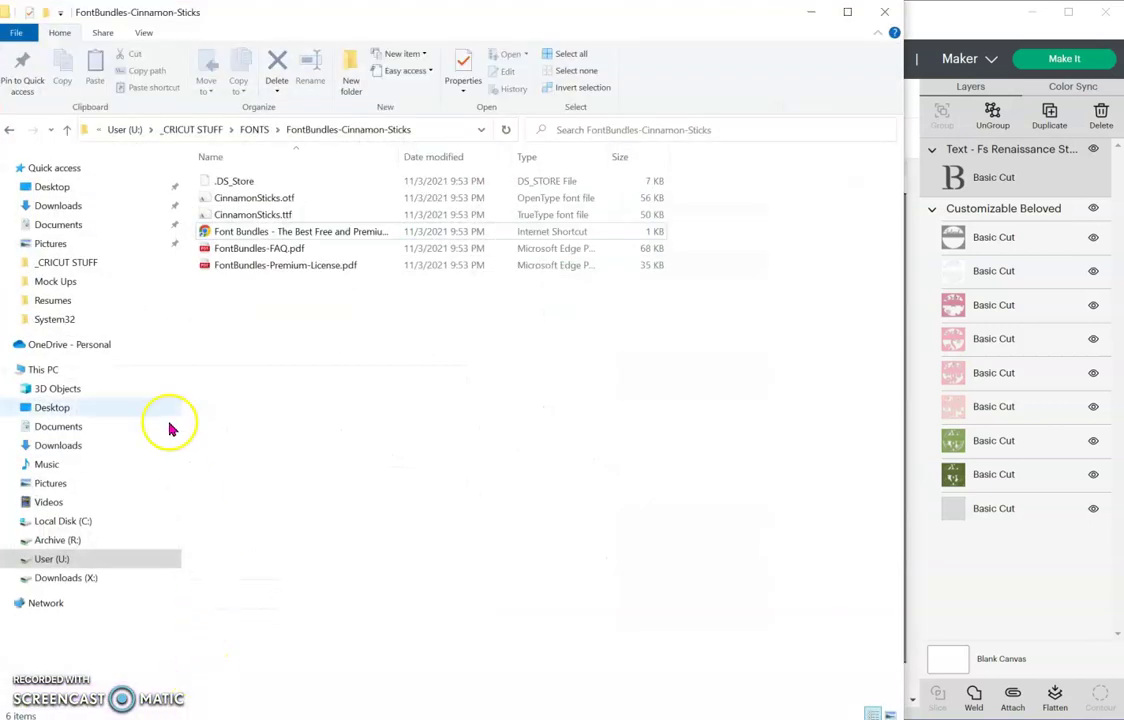
# Open stardos-stencil.zip from Downloads and preview StardosStencil-Regular.ttf
pyautogui.click(73, 207)
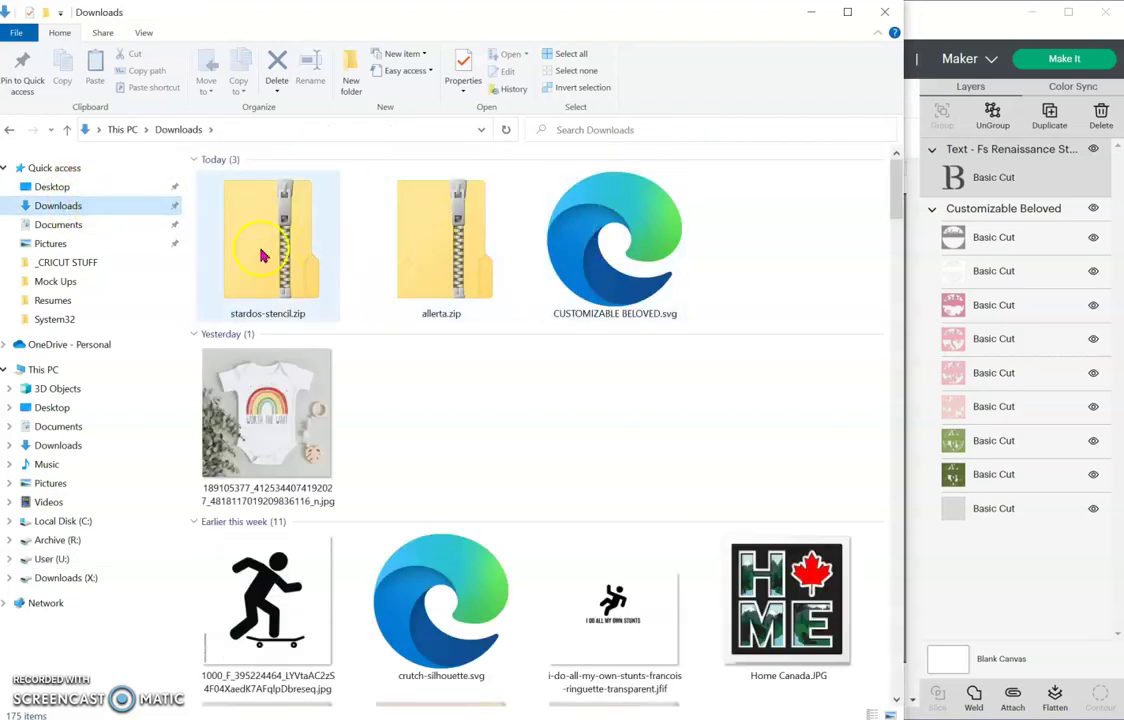
pyautogui.click(628, 252)
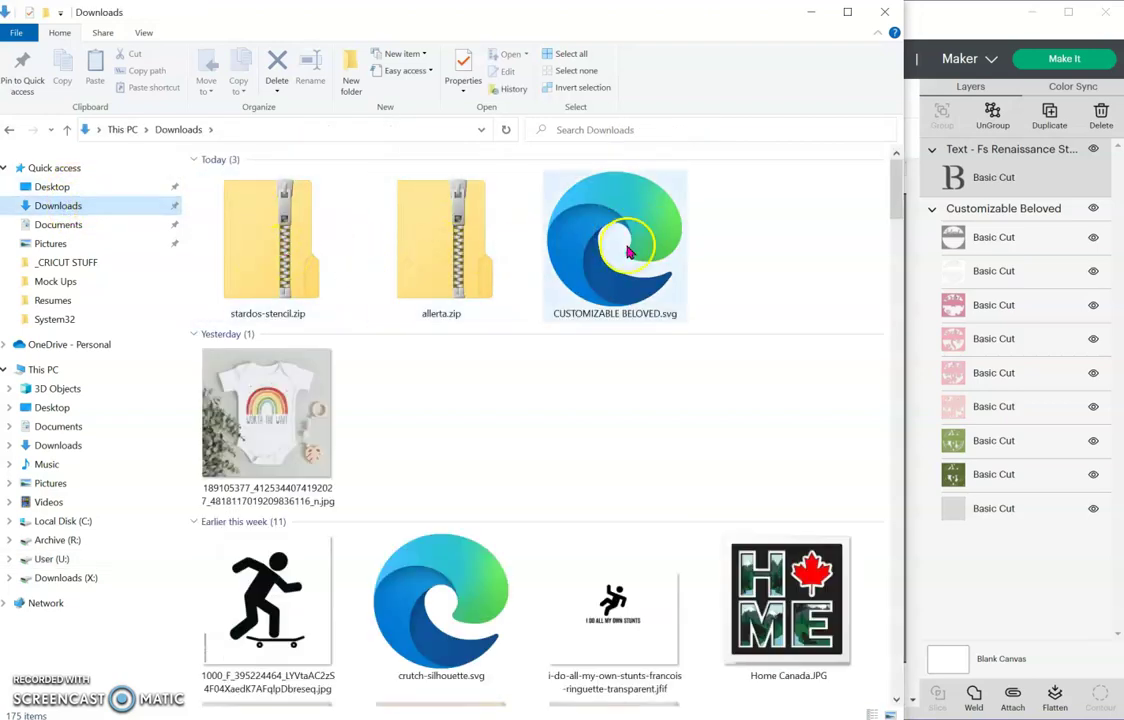
pyautogui.click(818, 12)
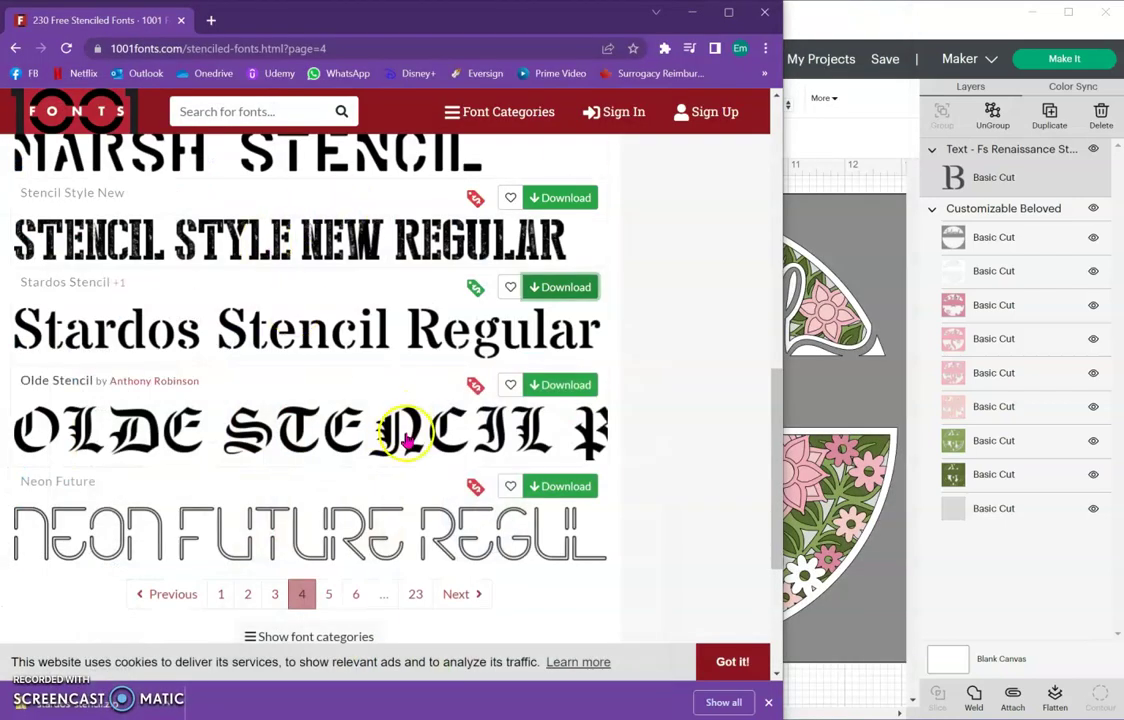
pyautogui.click(118, 700)
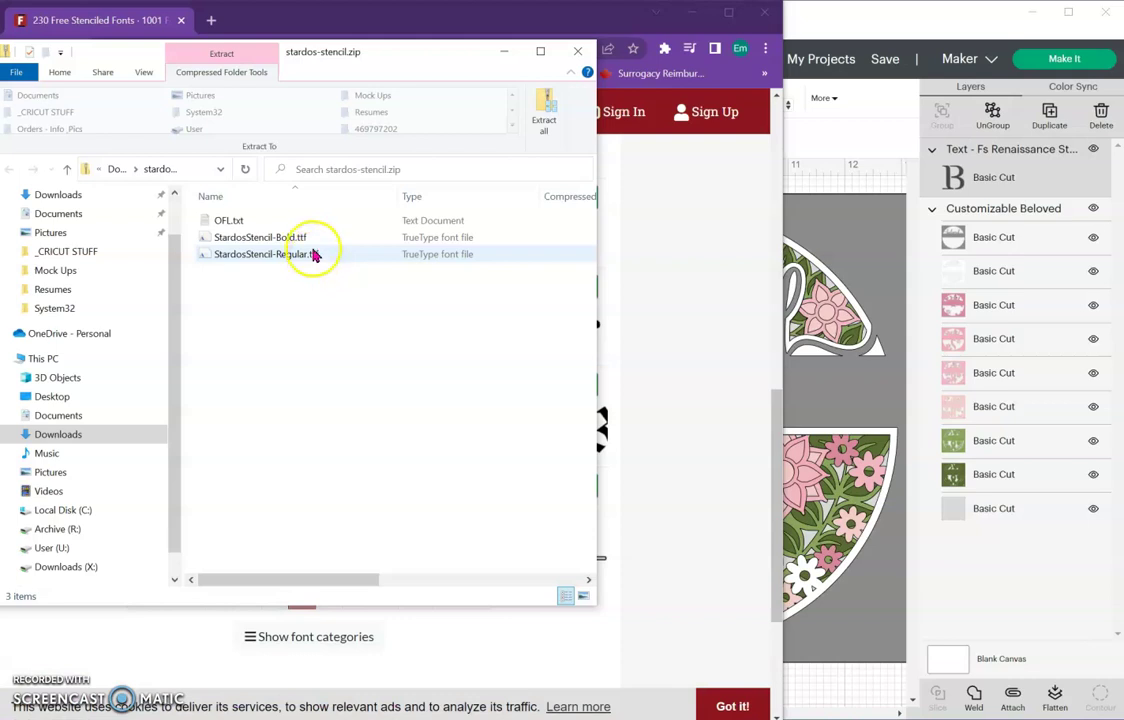
pyautogui.click(314, 241)
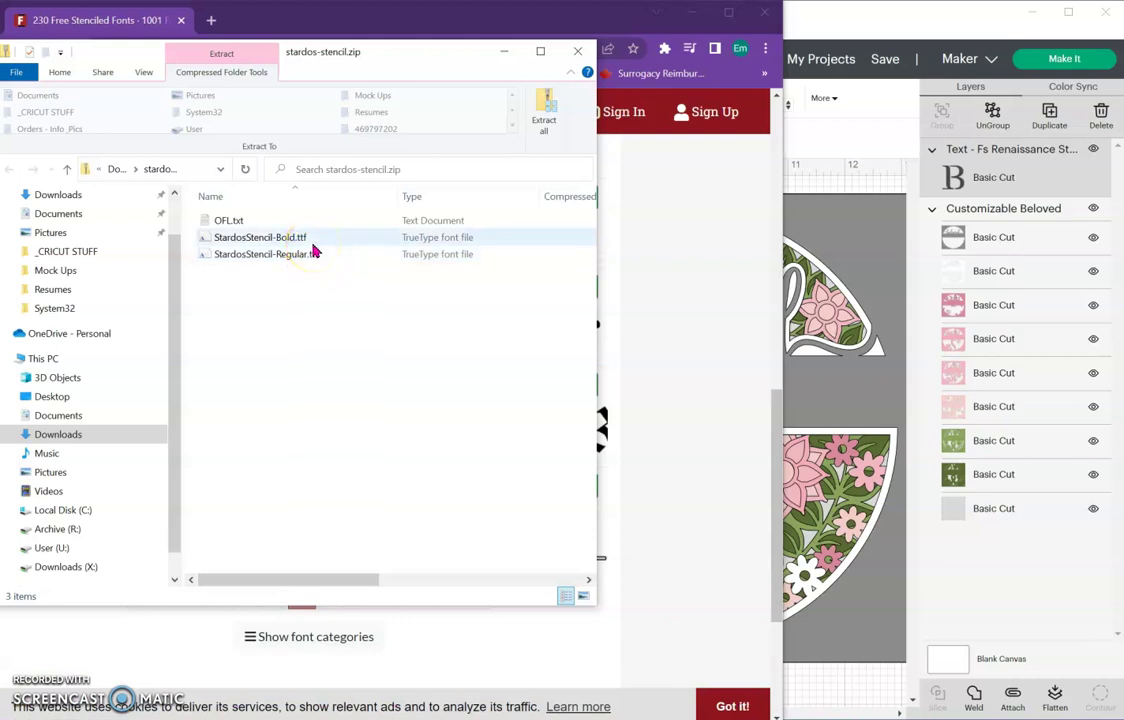
pyautogui.doubleClick(318, 244)
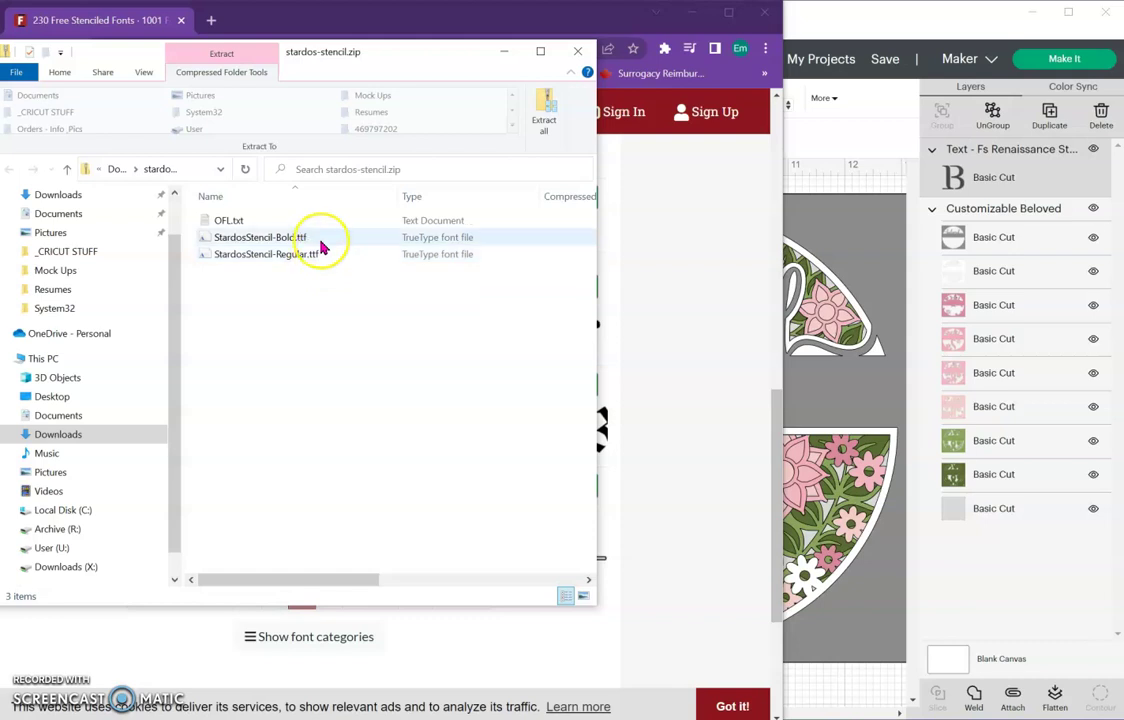
pyautogui.click(330, 258)
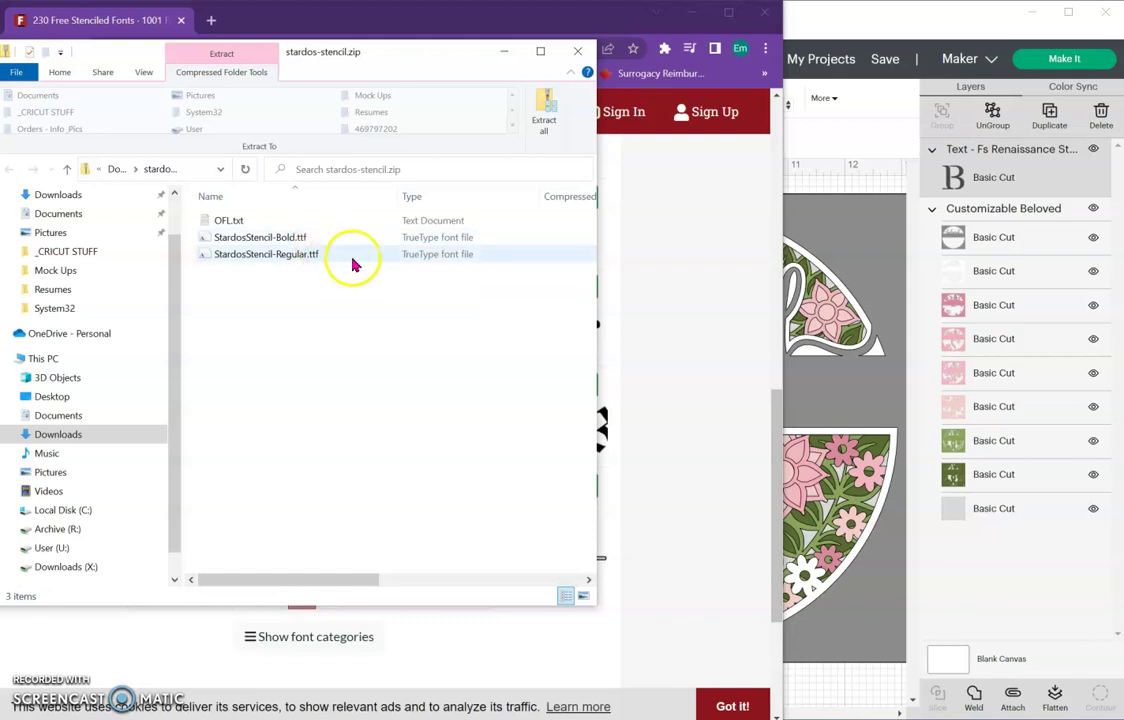
pyautogui.doubleClick(288, 257)
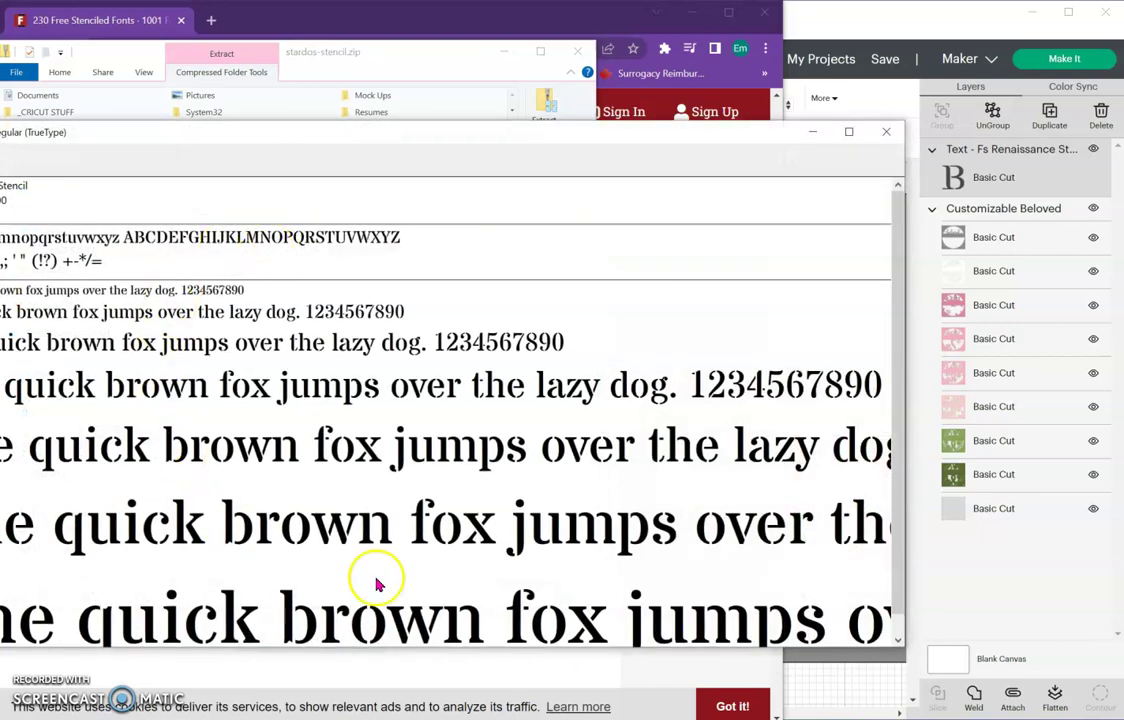
# Install Stardos Stencil Regular and close its preview
pyautogui.moveTo(208, 138); pyautogui.dragTo(371, 120)
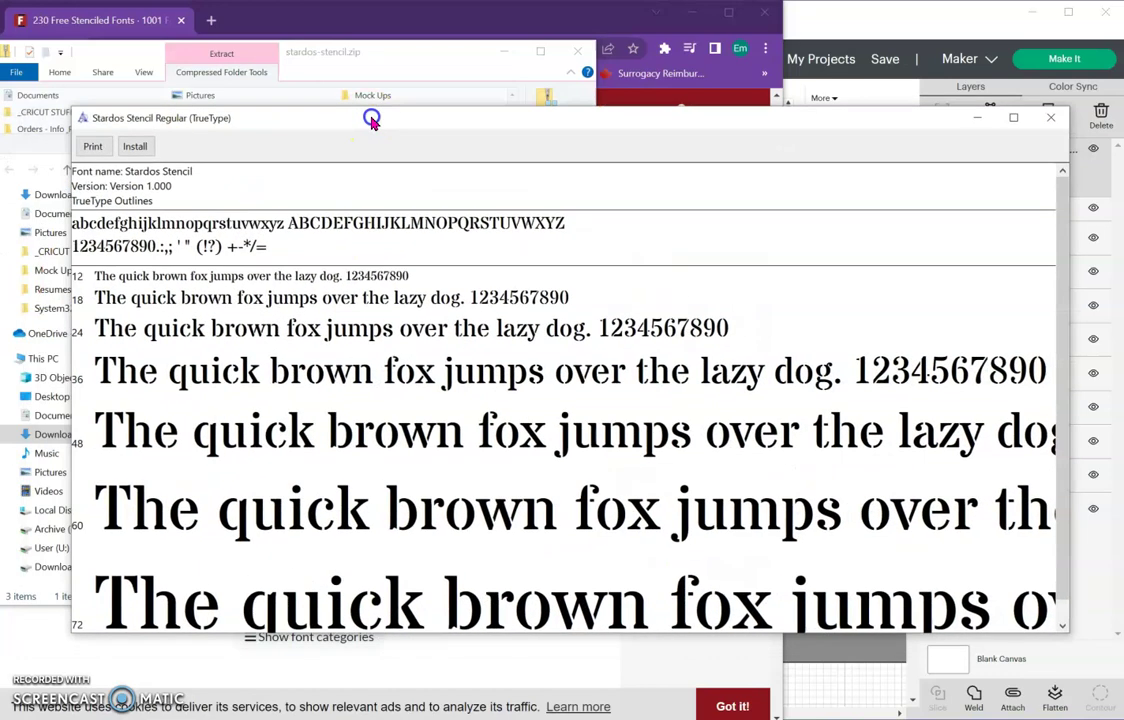
pyautogui.click(130, 147)
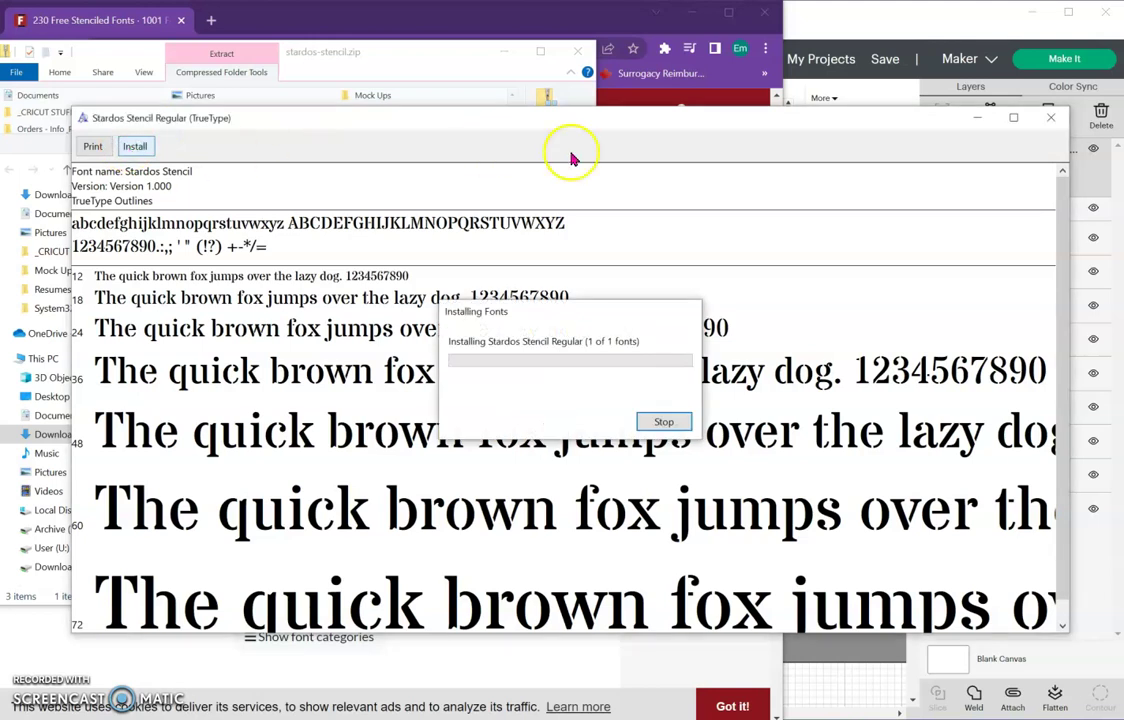
pyautogui.click(1050, 118)
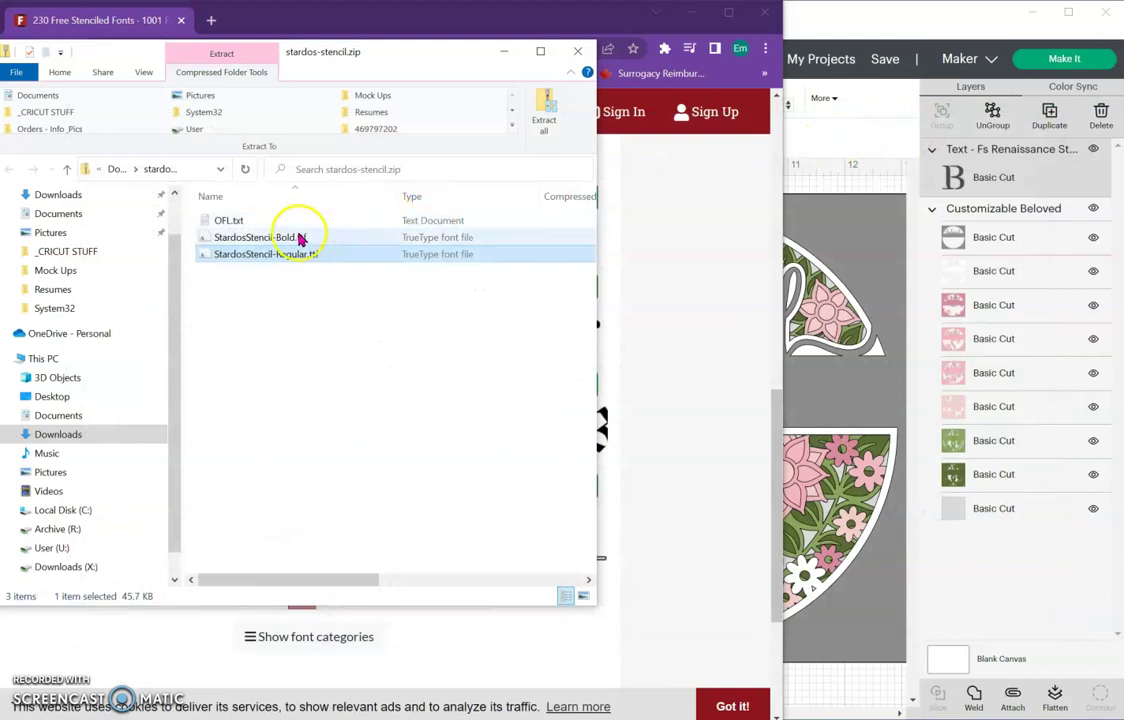
# Install Stardos Stencil Bold from StardosStencil-Bold.ttf and close its preview
pyautogui.click(298, 237)
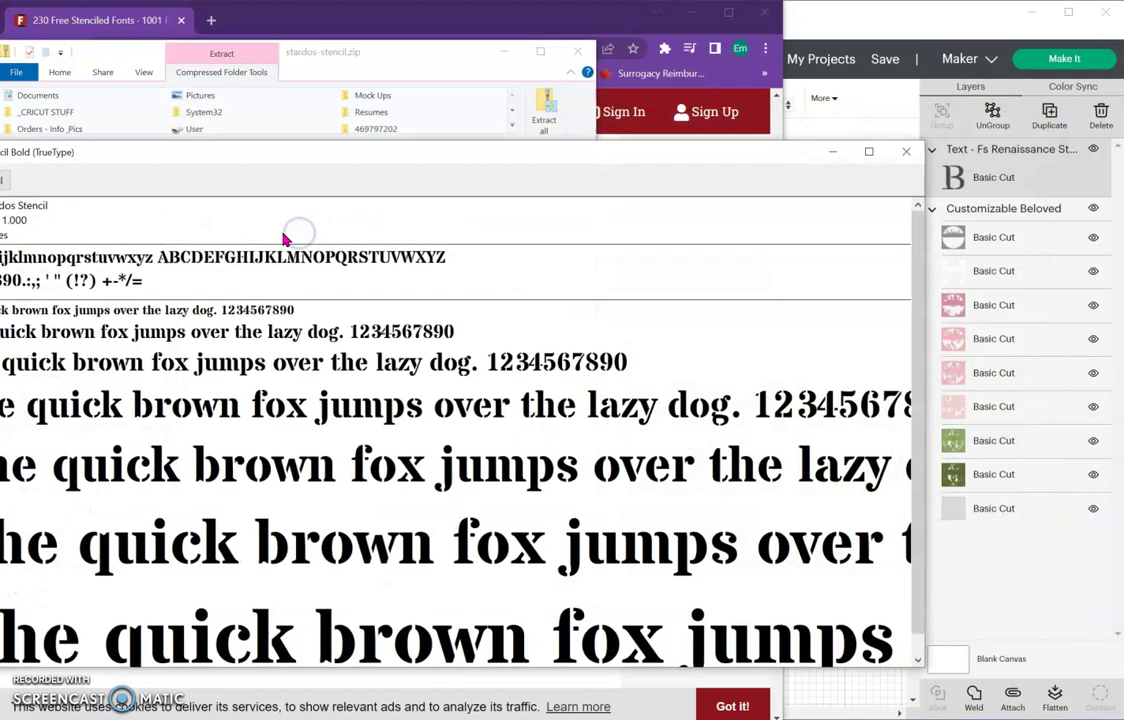
pyautogui.moveTo(90, 151); pyautogui.dragTo(221, 141)
pyautogui.click(124, 175)
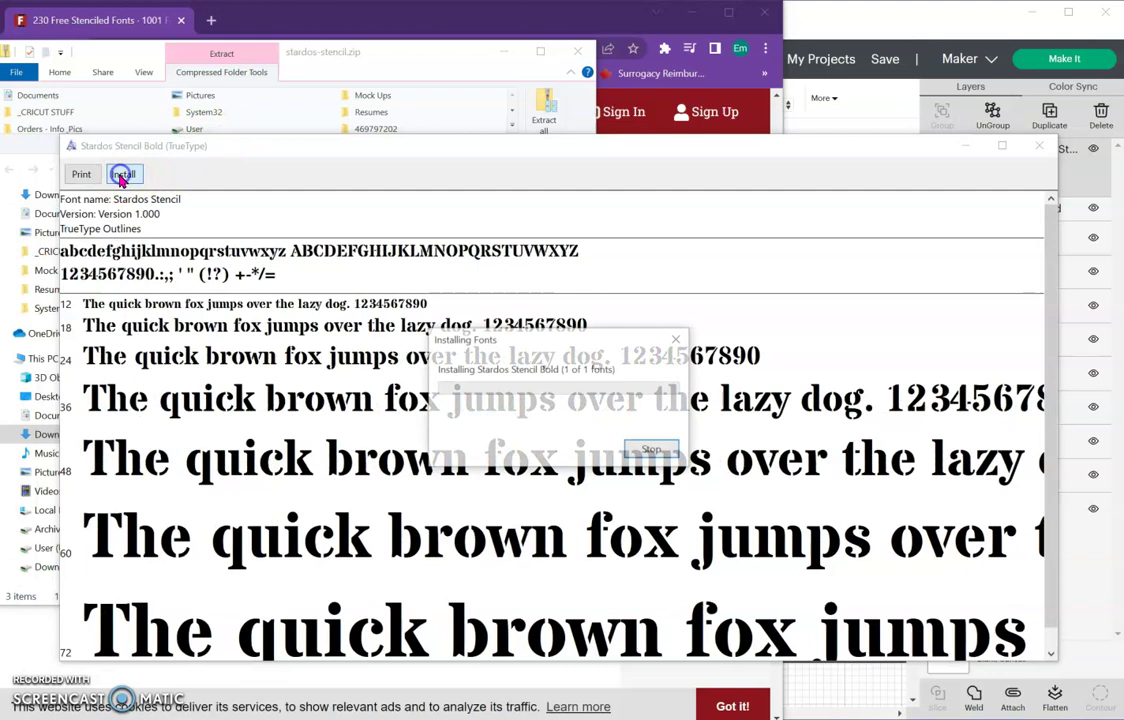
pyautogui.click(1040, 146)
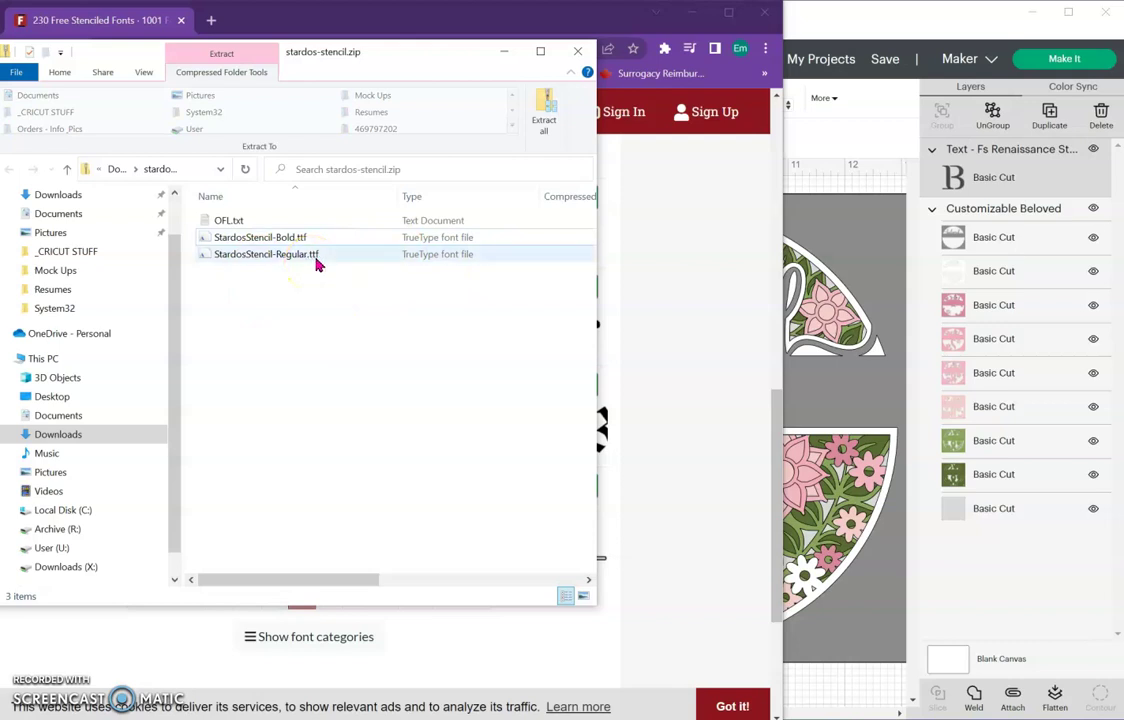
# Check the Bold and Regular Stardos Stencil files in the zip, then close the zip window
pyautogui.click(327, 308)
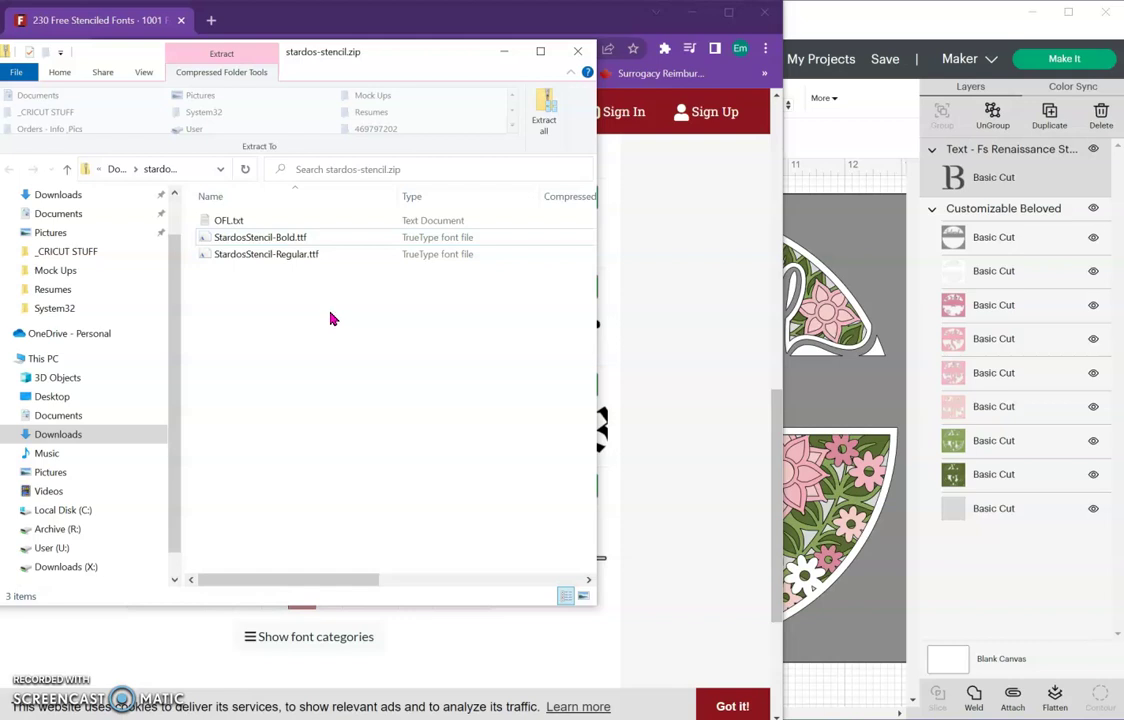
pyautogui.click(314, 270)
pyautogui.click(320, 262)
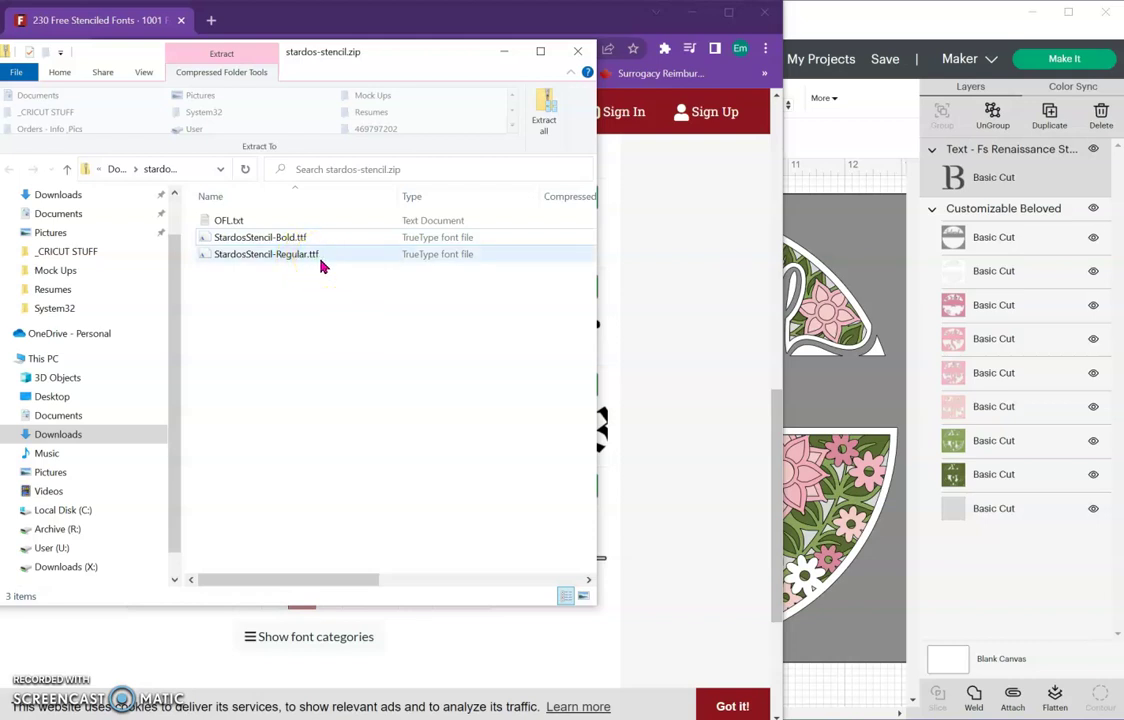
pyautogui.click(296, 240)
pyautogui.click(309, 258)
pyautogui.click(315, 276)
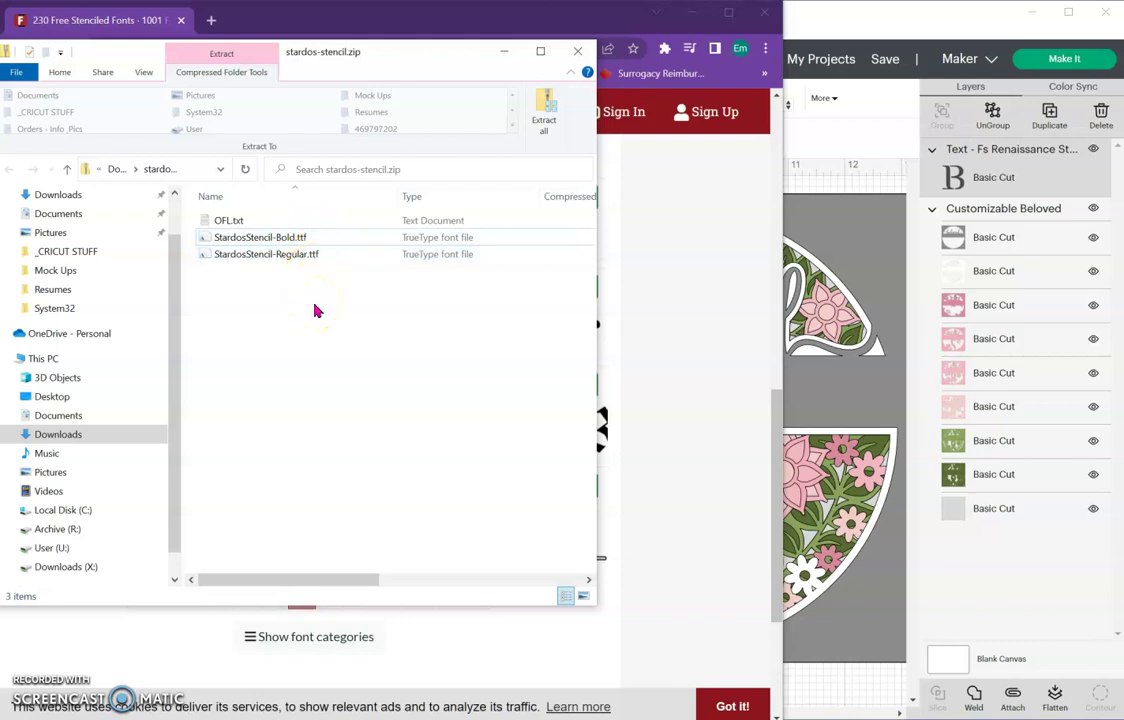
pyautogui.click(323, 243)
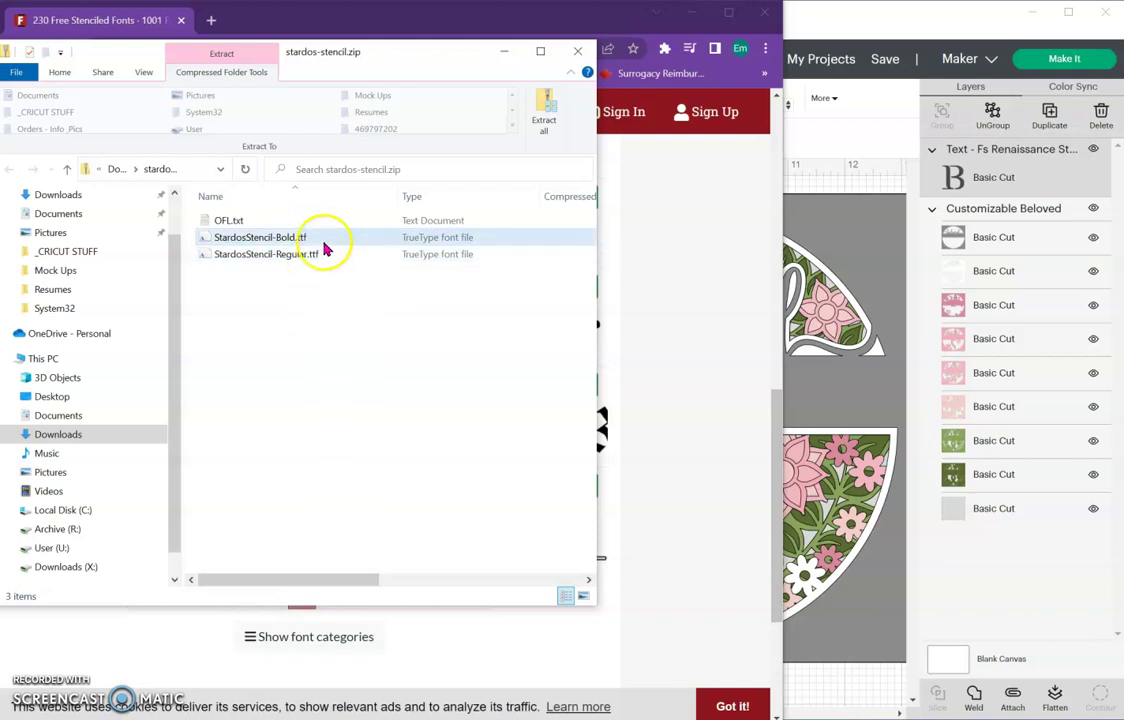
pyautogui.click(281, 255)
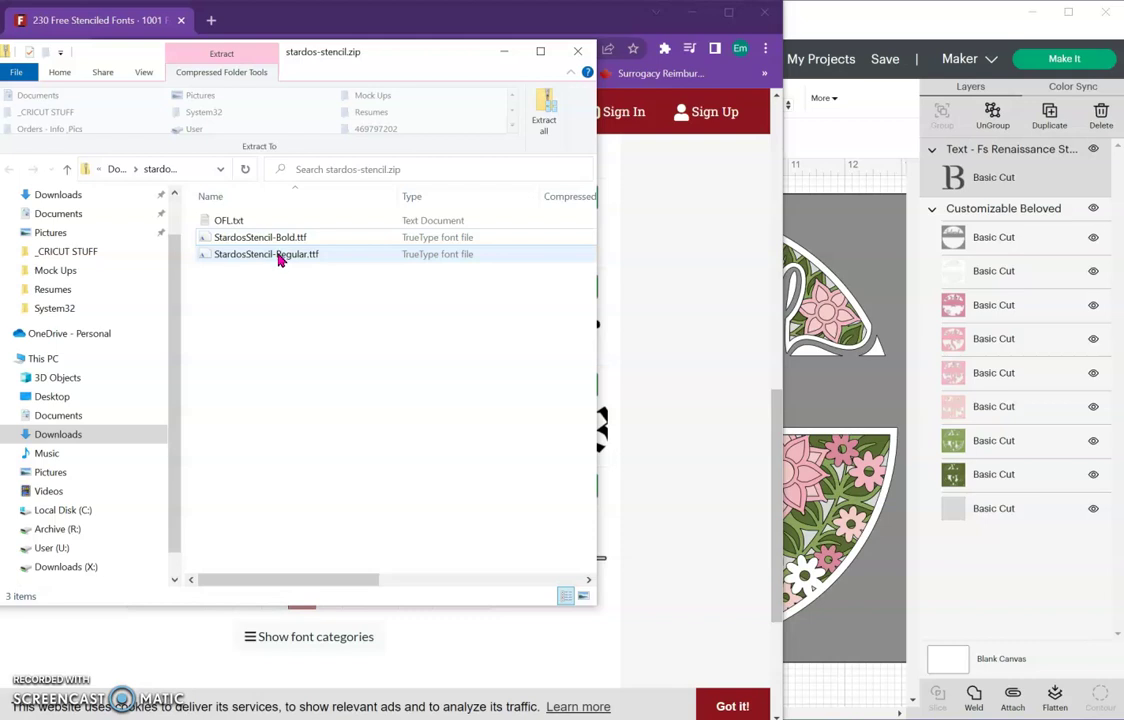
pyautogui.click(276, 268)
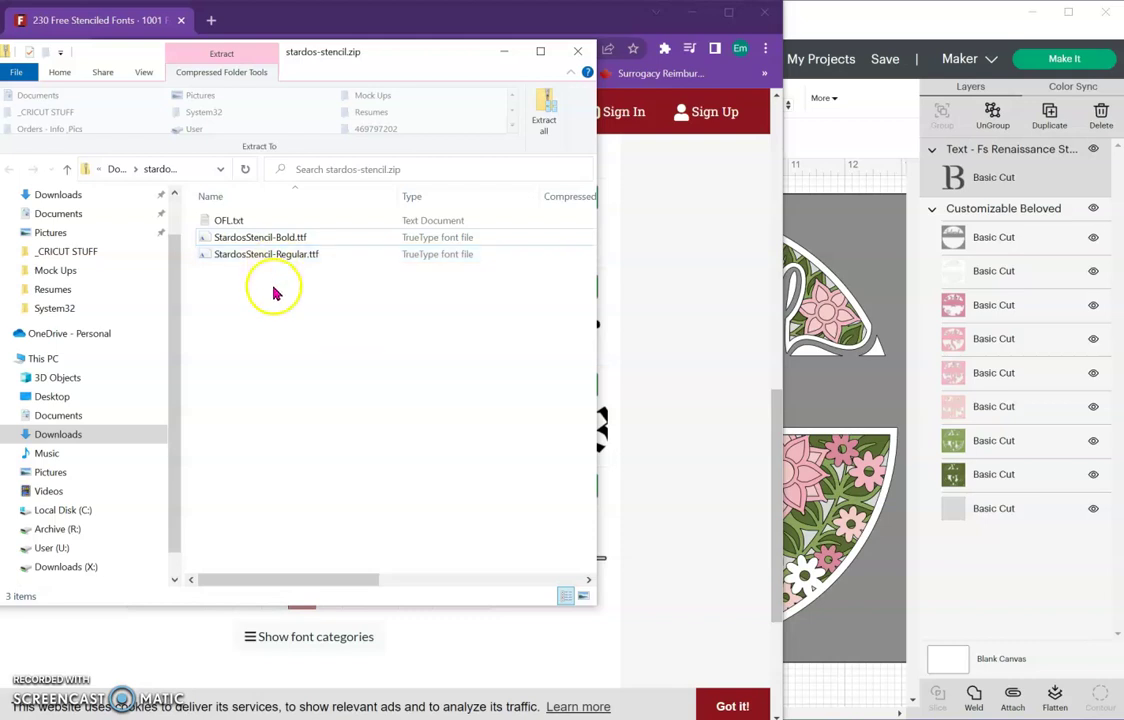
pyautogui.click(270, 258)
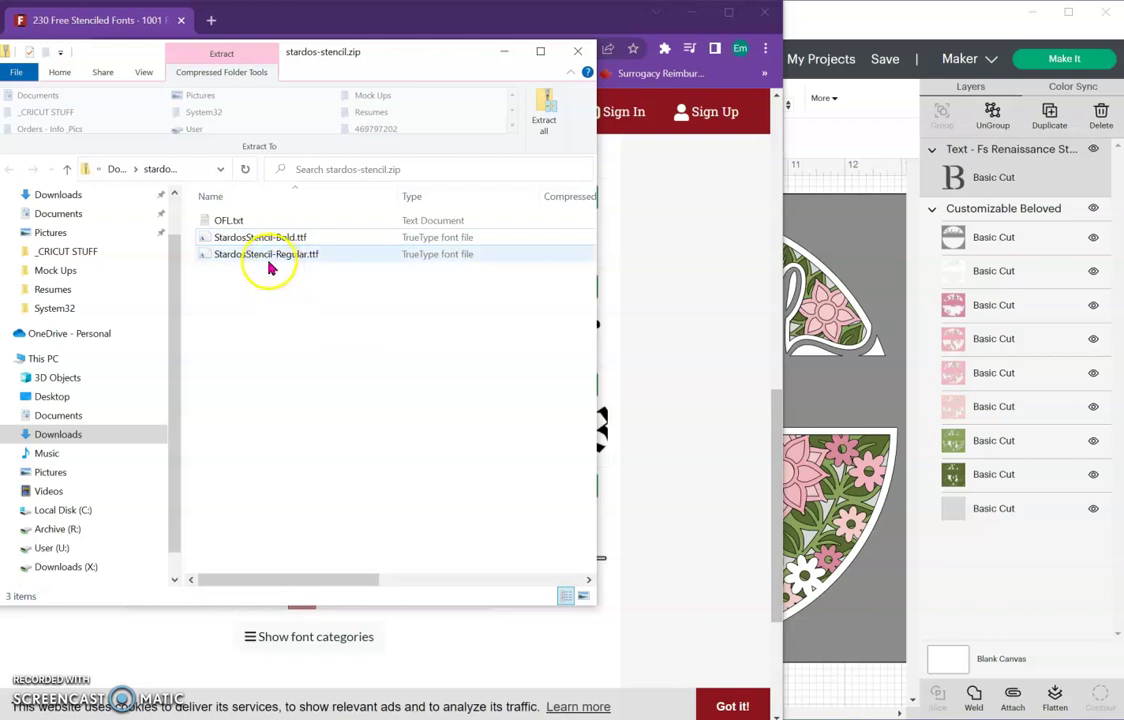
pyautogui.click(268, 278)
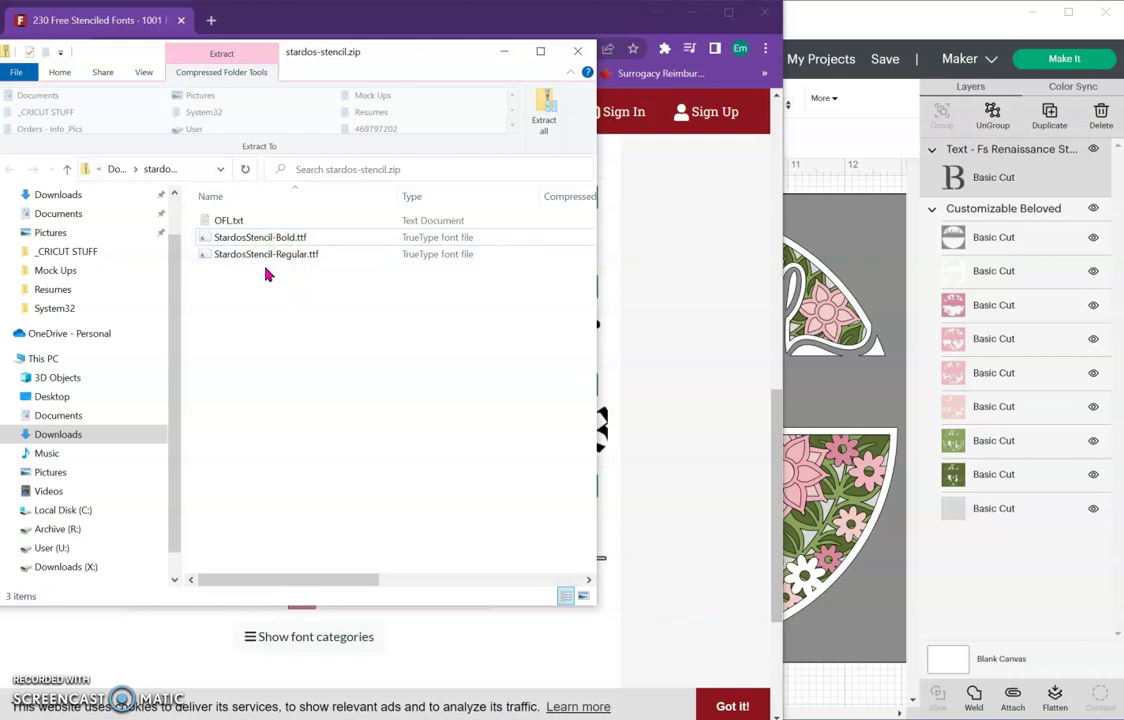
pyautogui.click(290, 240)
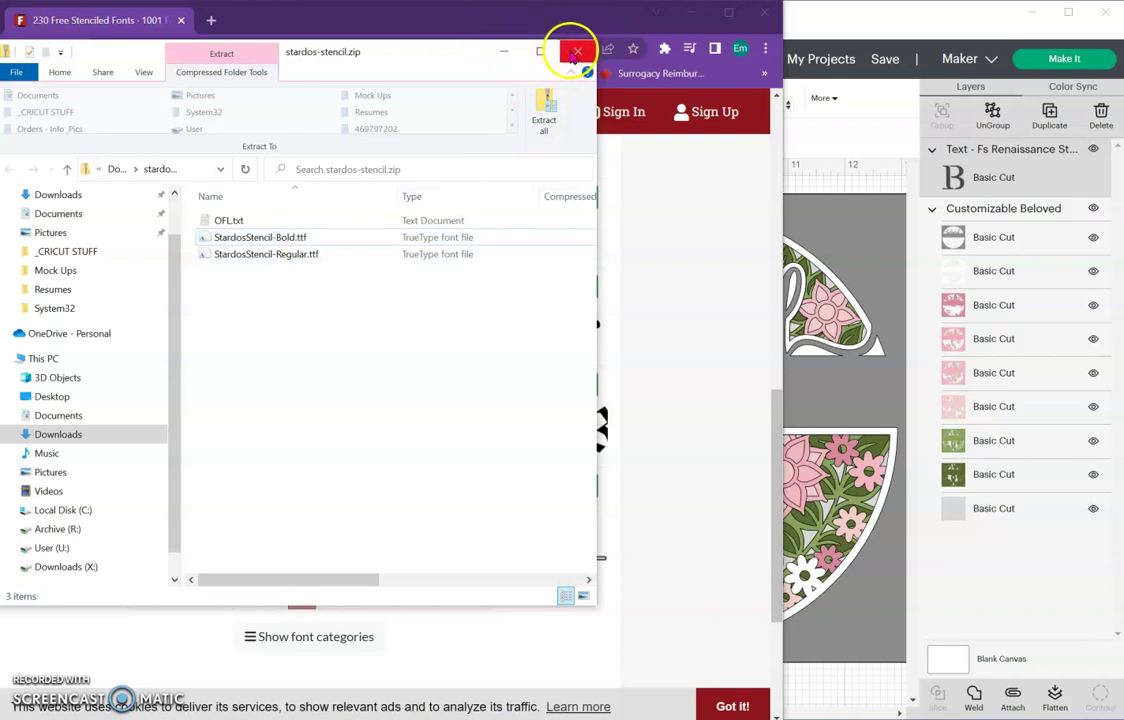
pyautogui.click(577, 51)
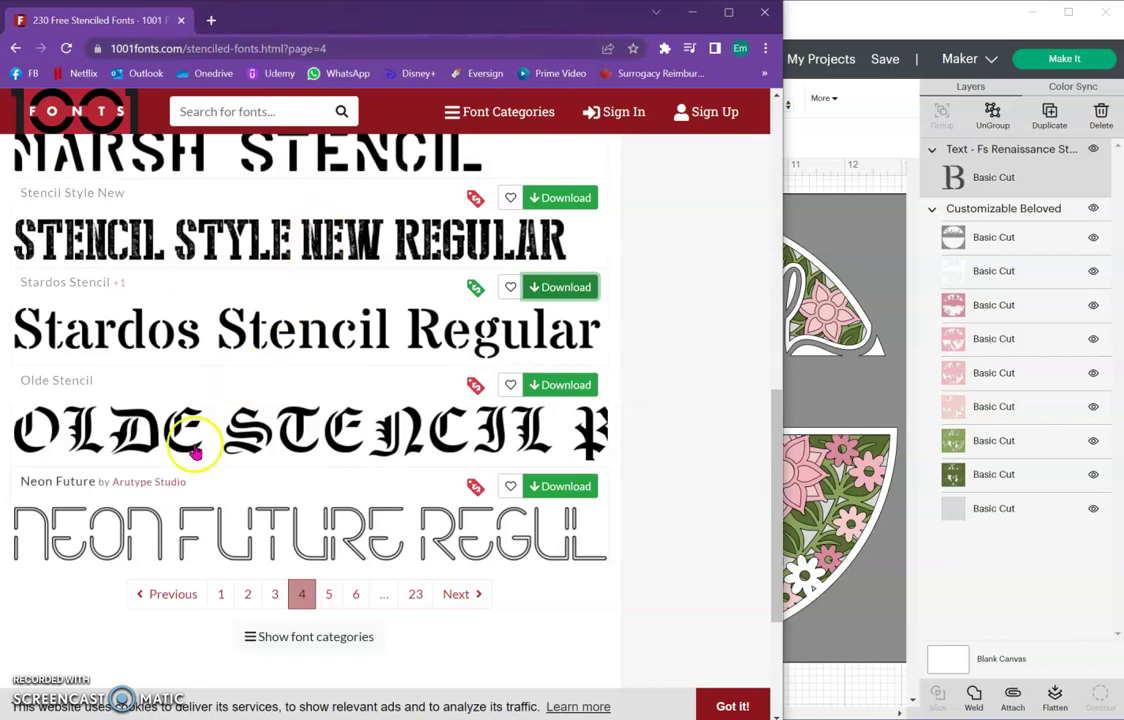
# Load dafont.com in a new Chrome tab
pyautogui.click(211, 20)
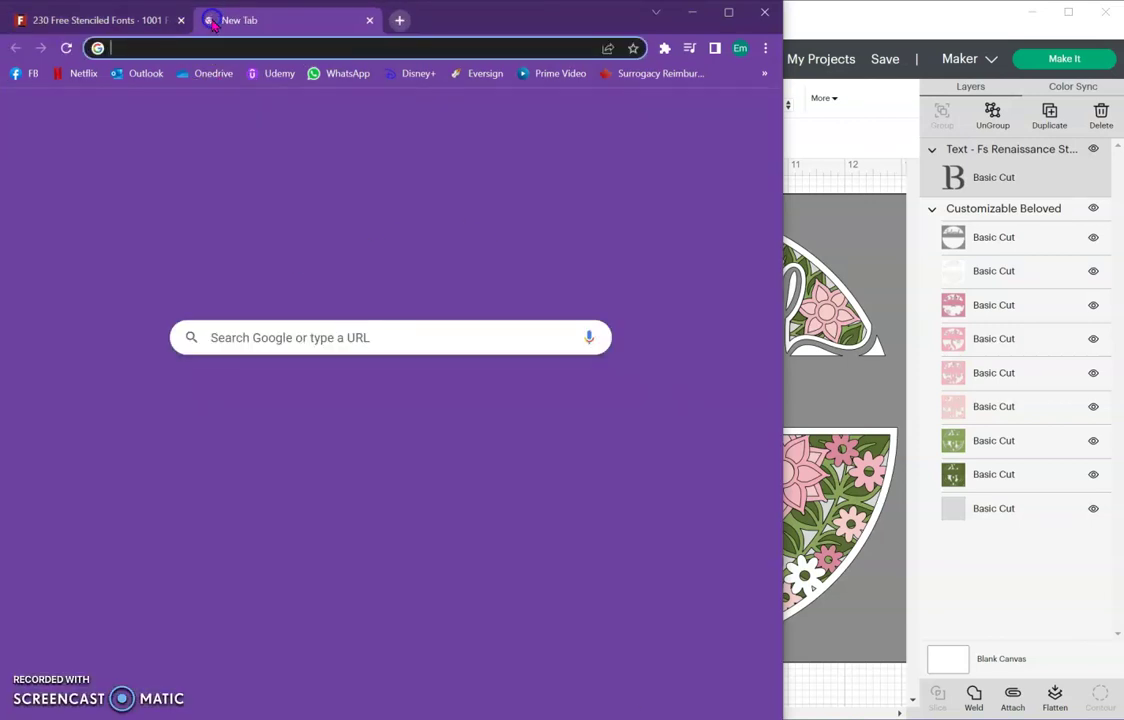
pyautogui.write('dafont.com')
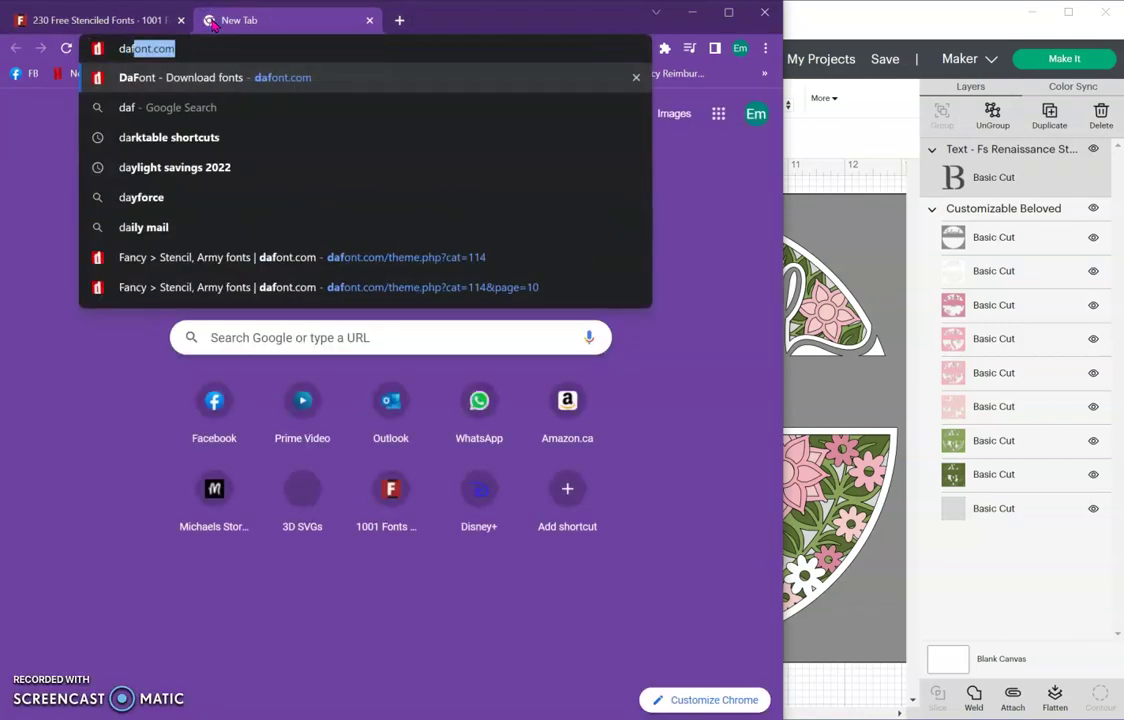
pyautogui.press('Return')
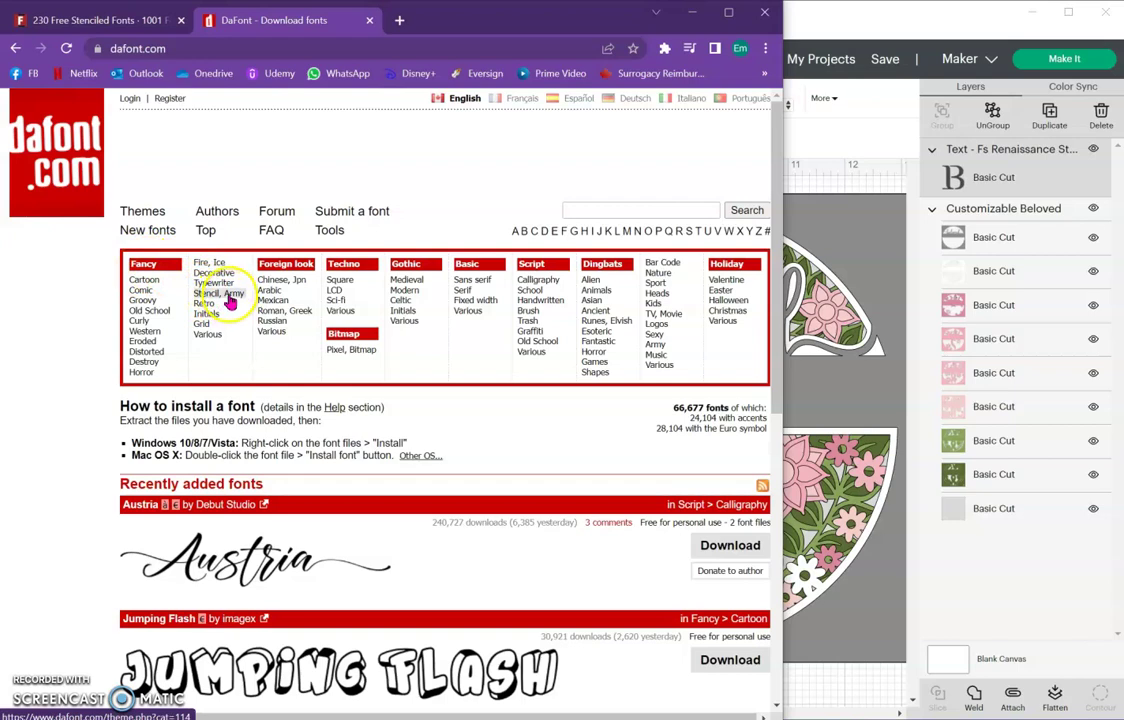
# Browse DaFont's Fancy > Stencil, Army font list
pyautogui.click(213, 293)
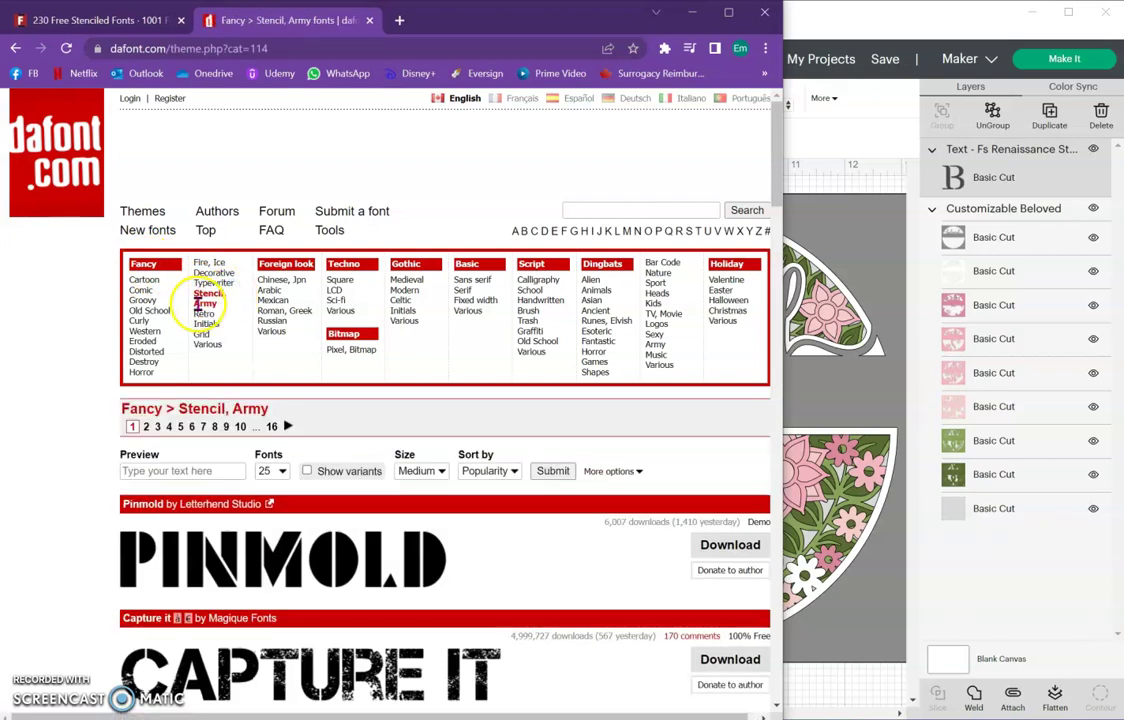
pyautogui.scroll(-8, 445, 310)
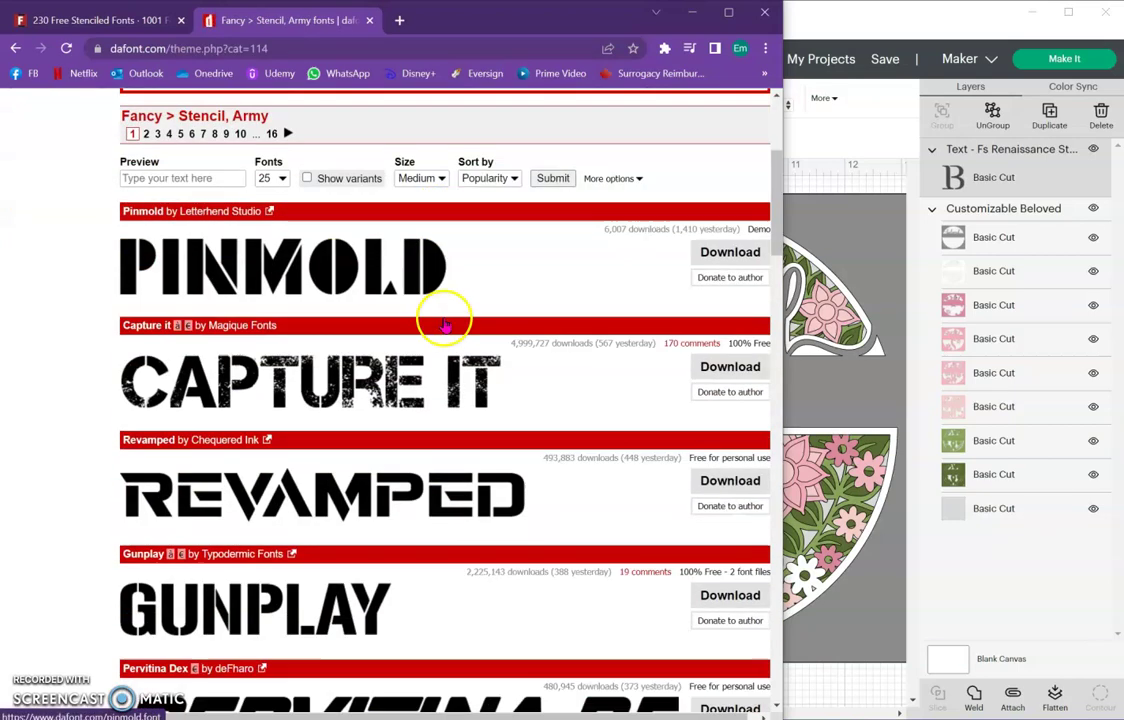
pyautogui.scroll(-9, 455, 348)
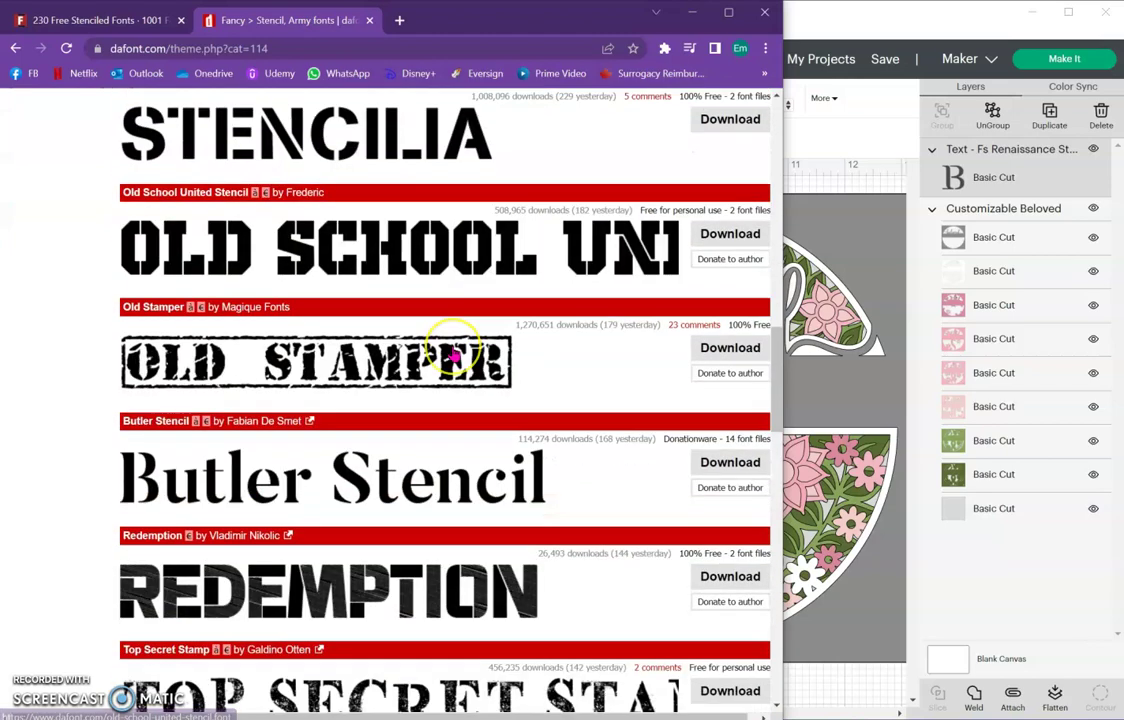
pyautogui.scroll(-1, 453, 352)
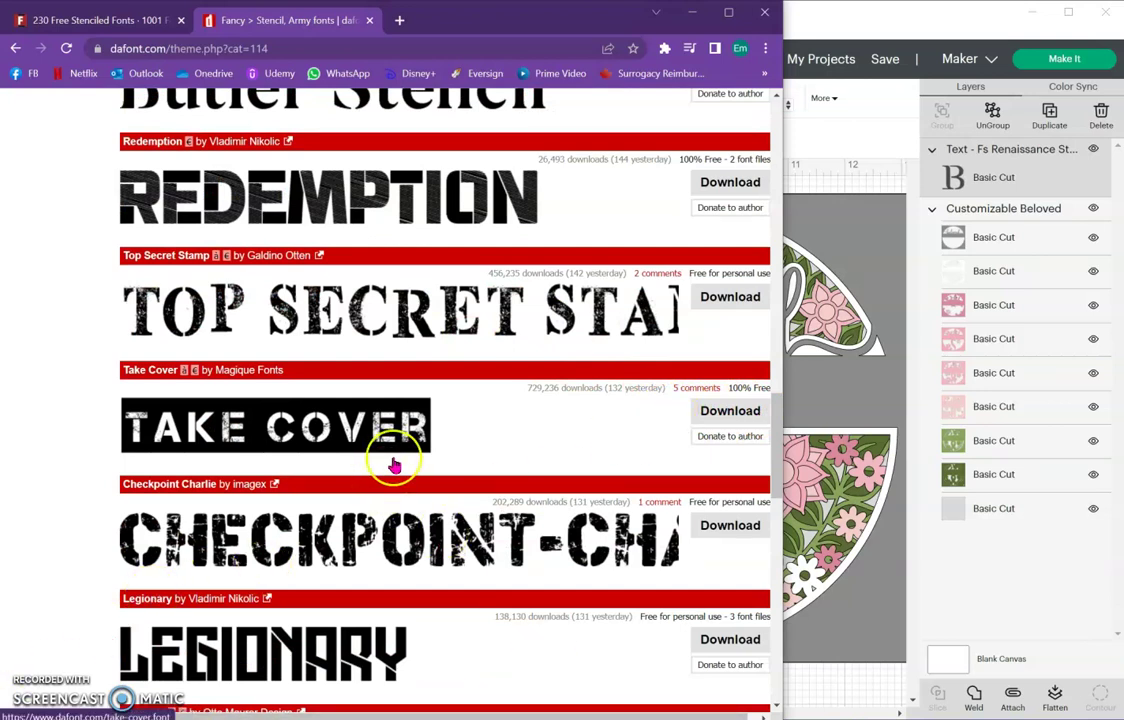
pyautogui.scroll(-3, 394, 459)
pyautogui.scroll(-3, 395, 462)
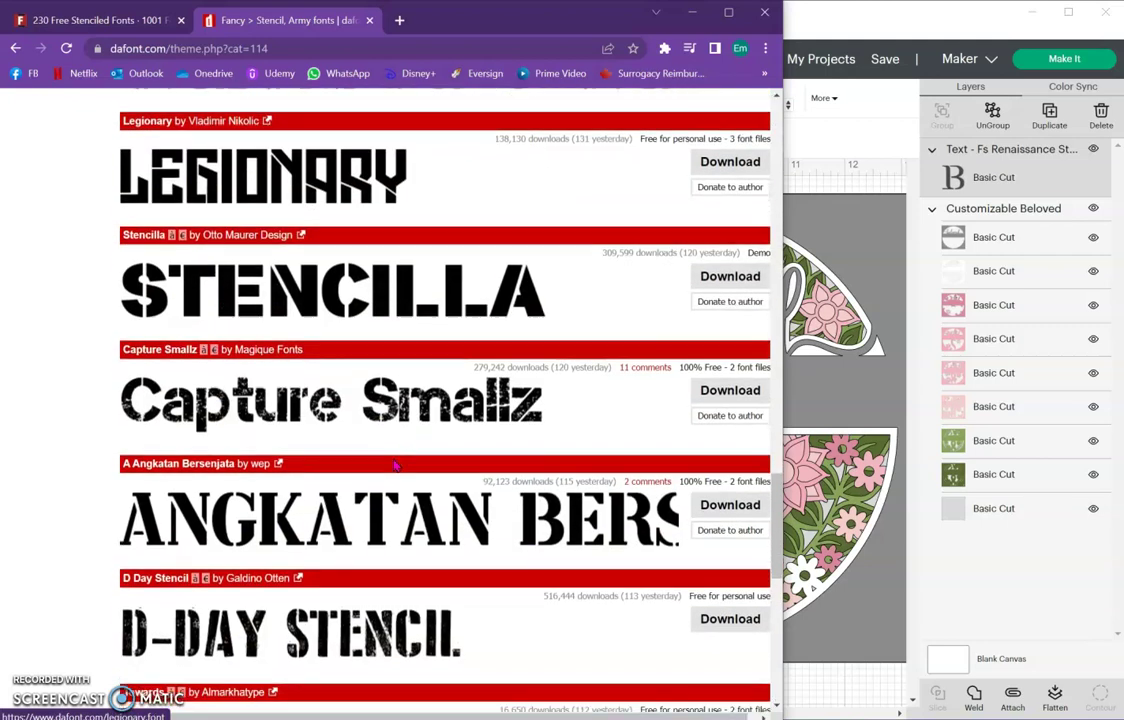
pyautogui.scroll(-3, 394, 463)
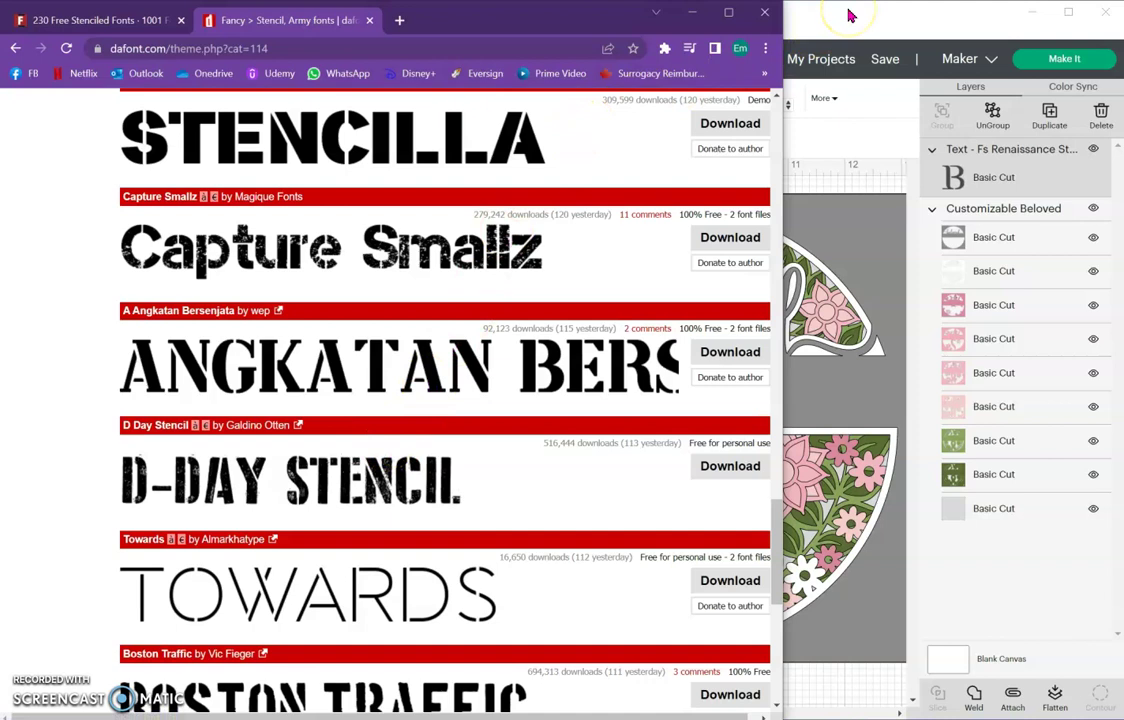
# Save the Design Space project with the title 'Beloved Awareness Ribbon'
pyautogui.click(848, 15)
pyautogui.click(475, 163)
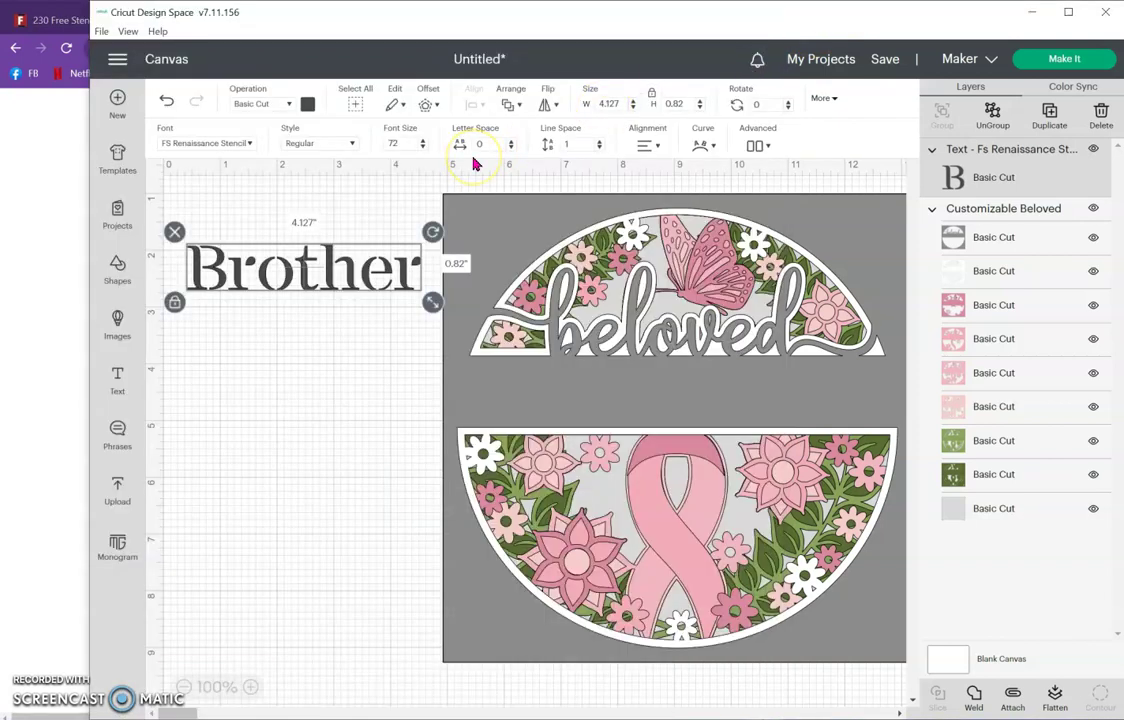
pyautogui.click(347, 246)
pyautogui.click(334, 237)
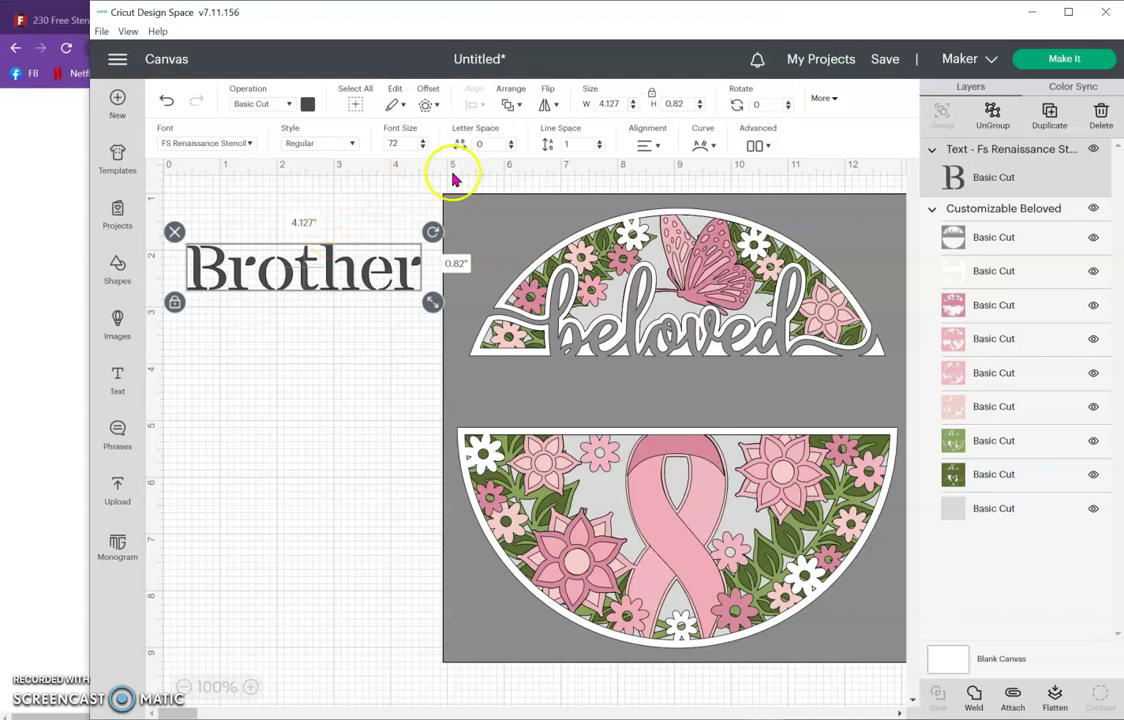
pyautogui.click(887, 61)
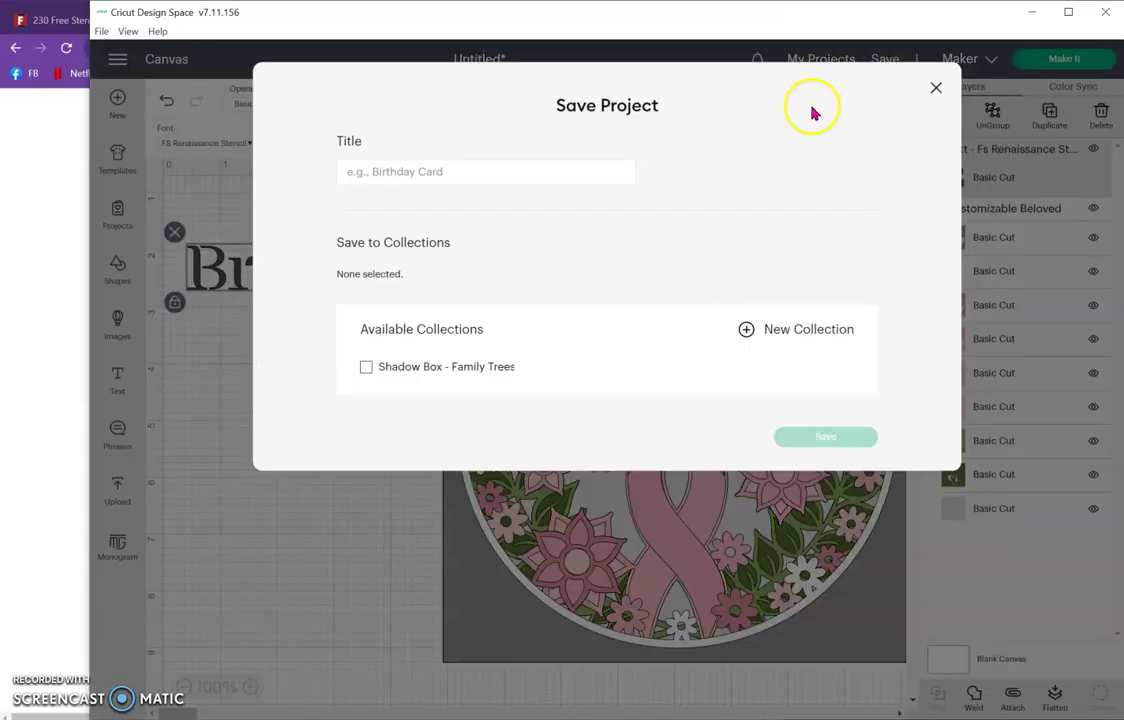
pyautogui.click(570, 168)
pyautogui.write('Beloved Awareness Ribbon')
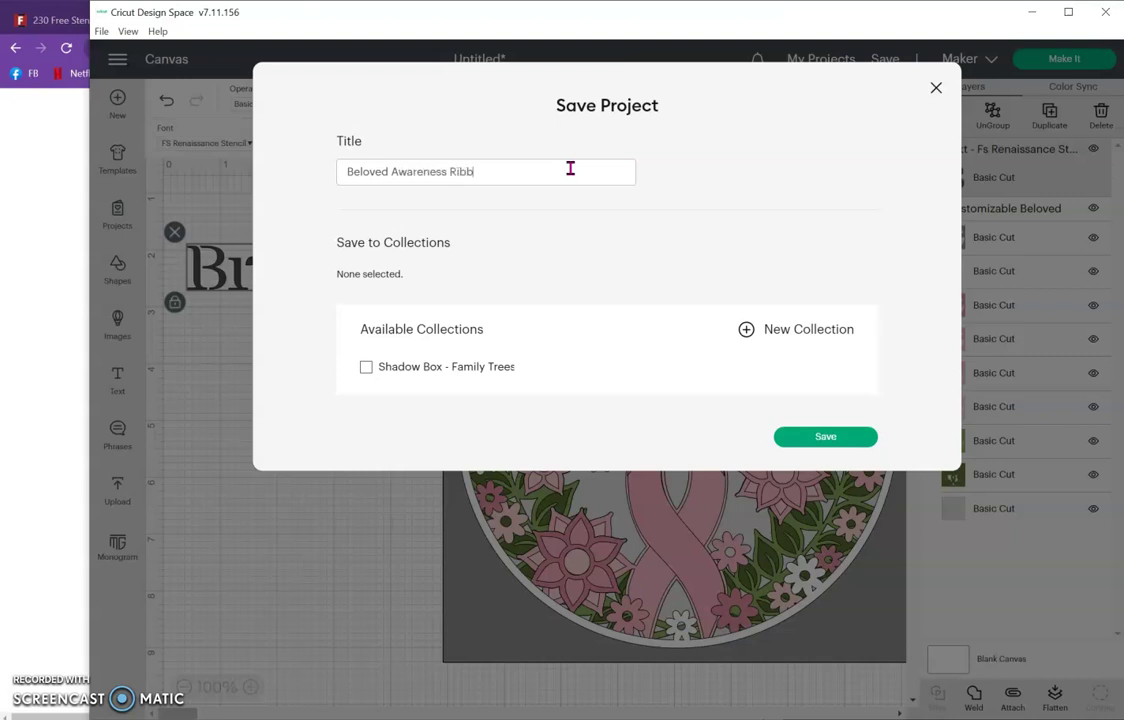
pyautogui.click(822, 436)
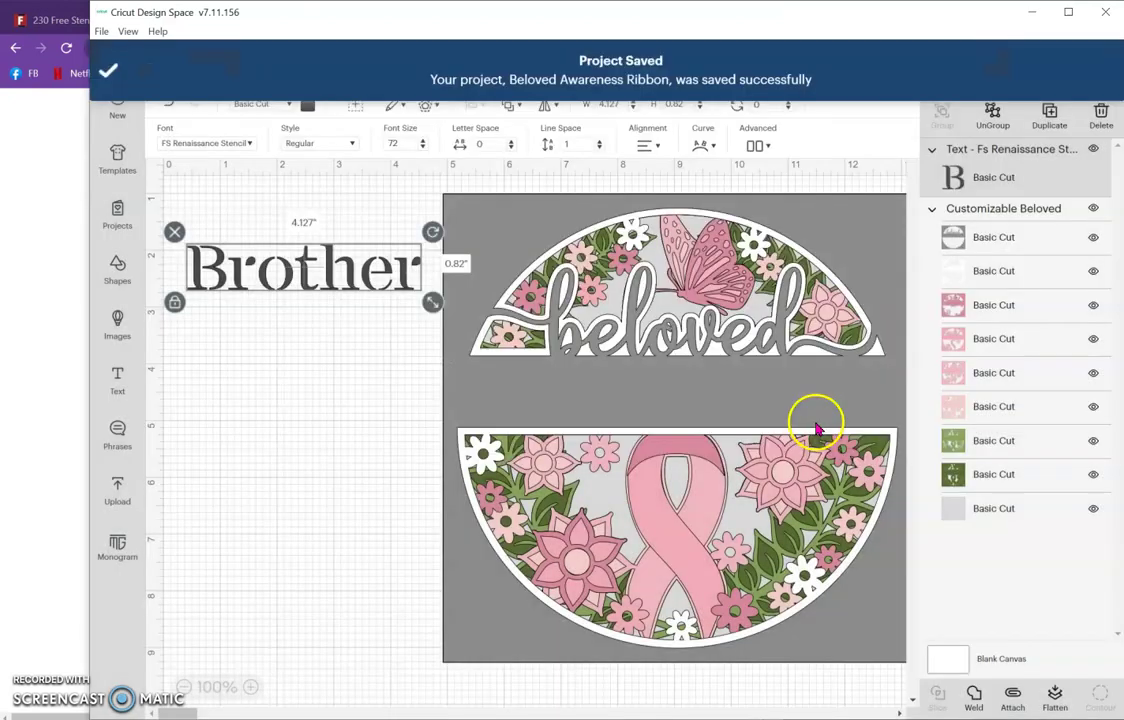
# Restart Design Space and reopen the Beloved Awareness Ribbon project from My Projects on the canvas
pyautogui.click(1106, 12)
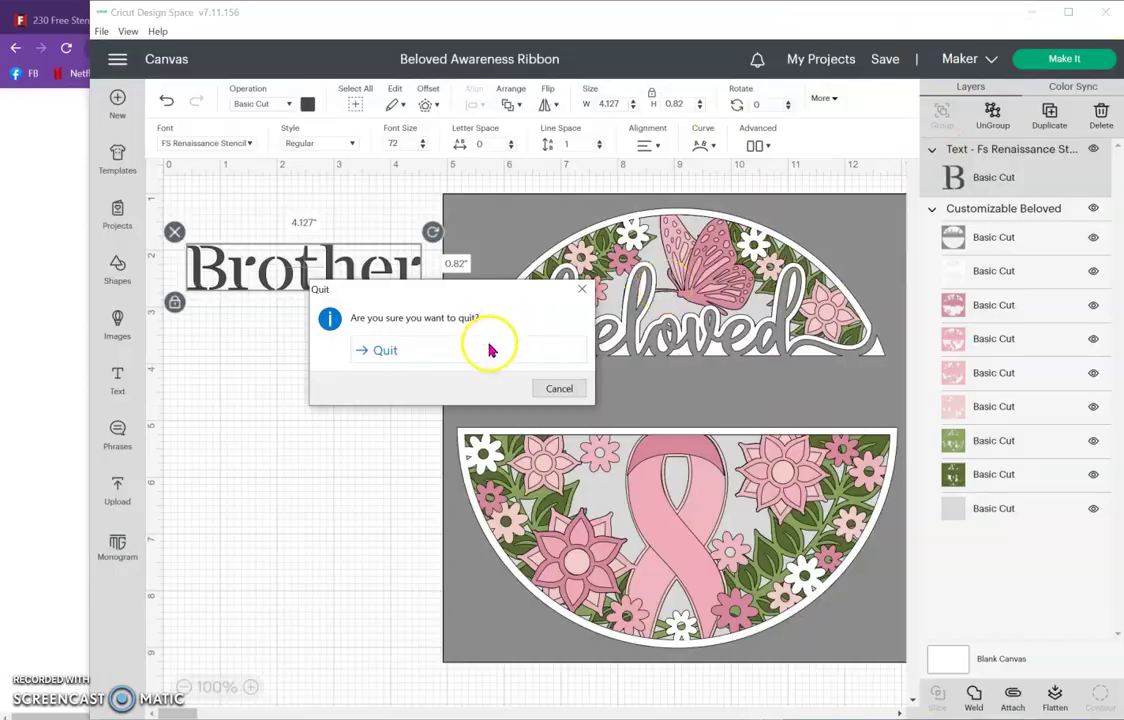
pyautogui.click(481, 356)
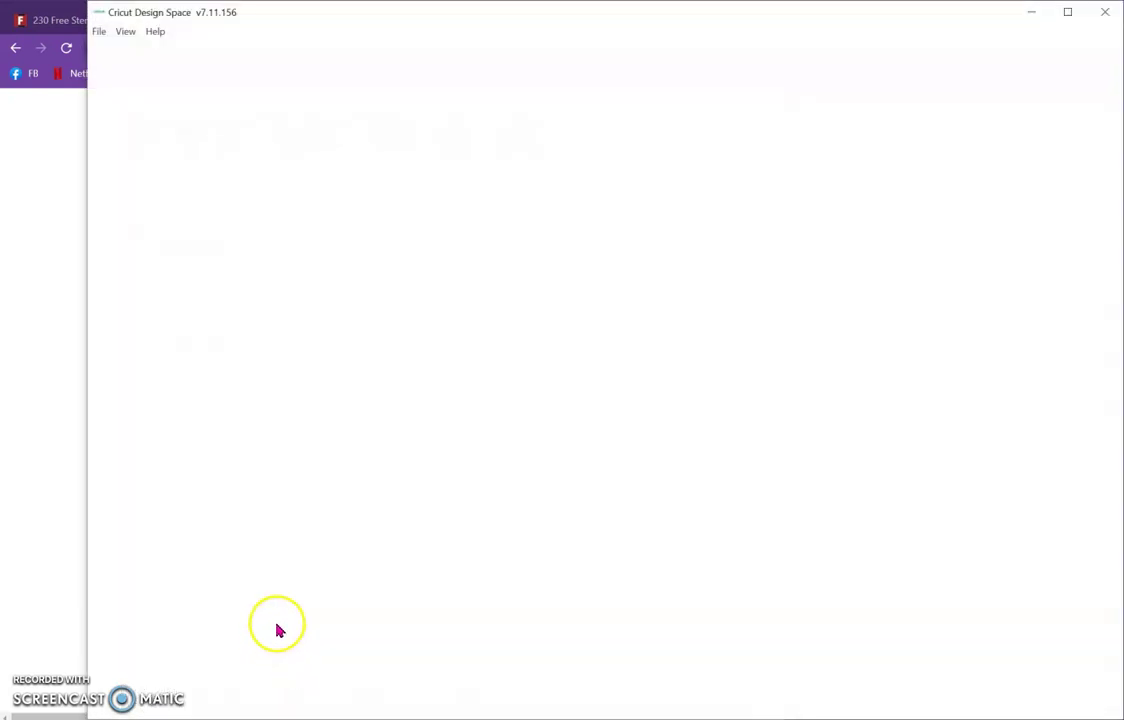
pyautogui.hotkey('alt', 'Tab')
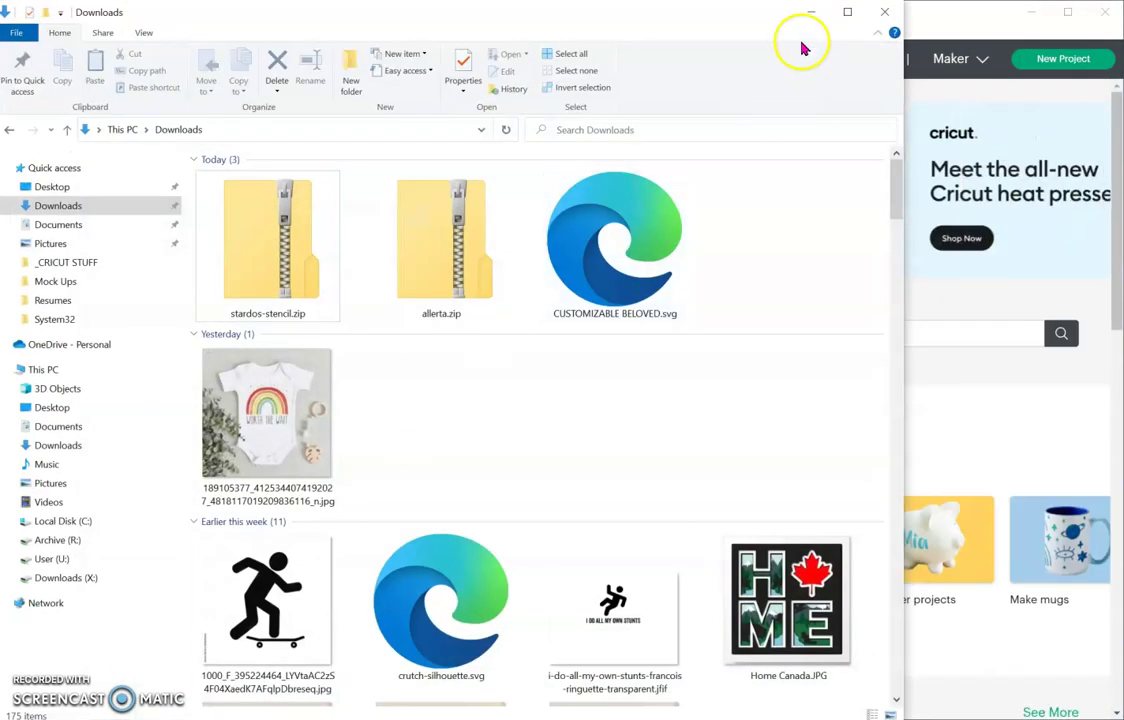
pyautogui.click(814, 13)
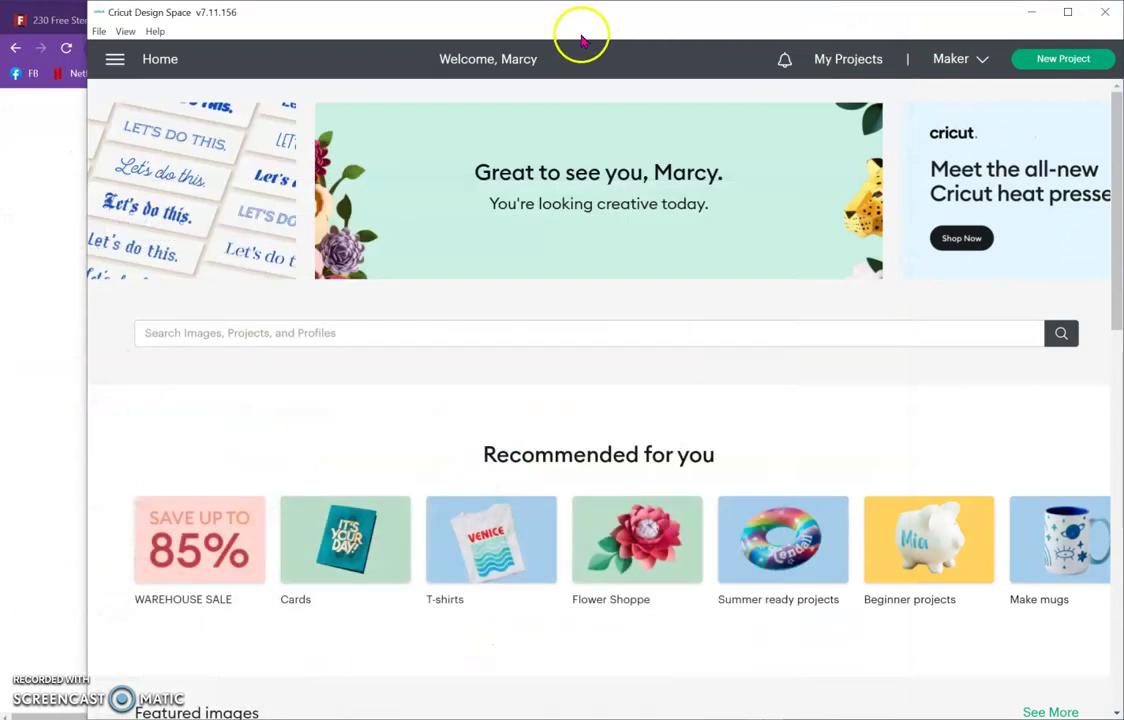
pyautogui.click(875, 62)
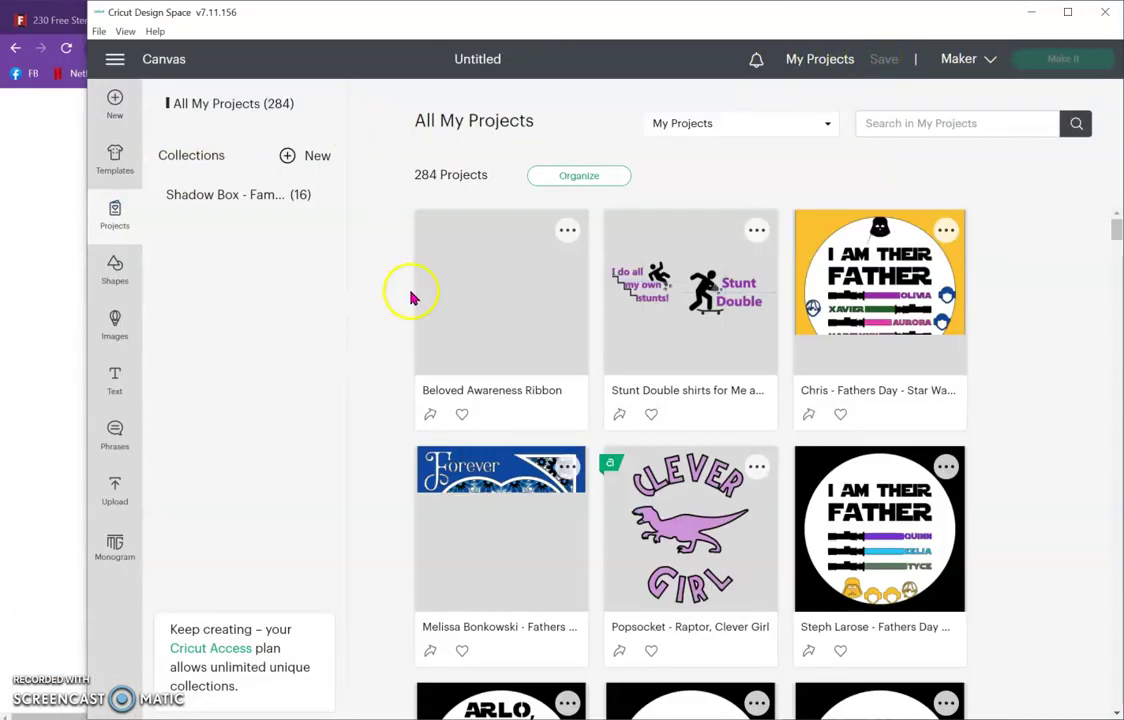
pyautogui.click(480, 292)
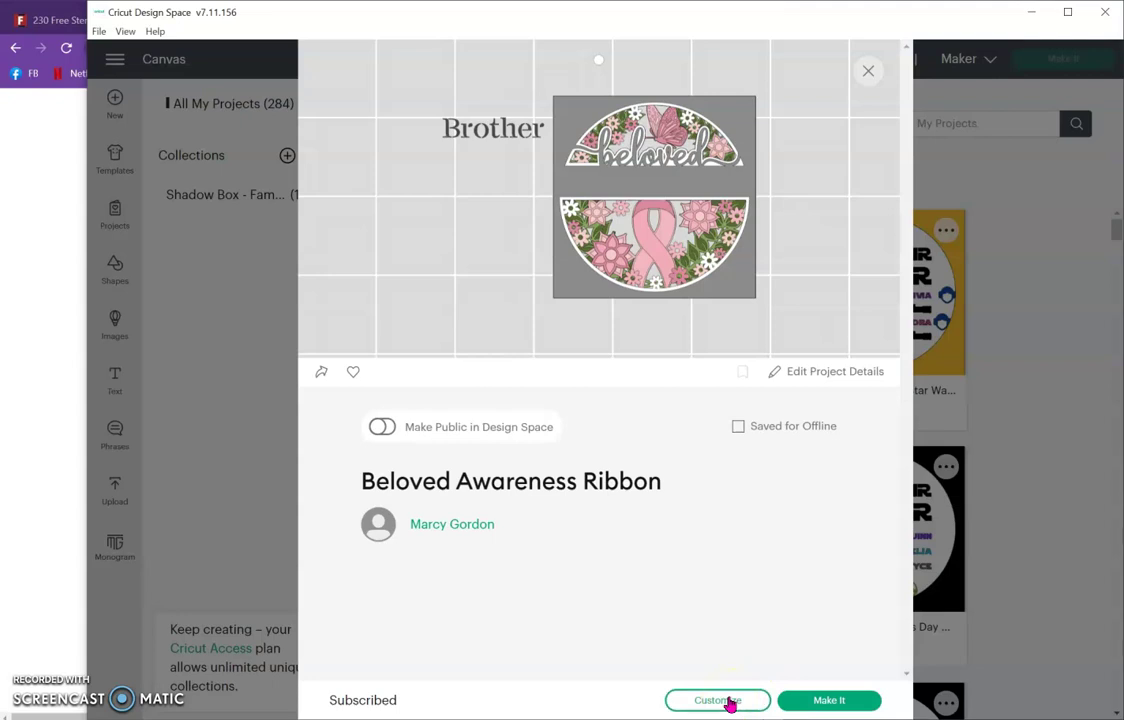
pyautogui.click(730, 702)
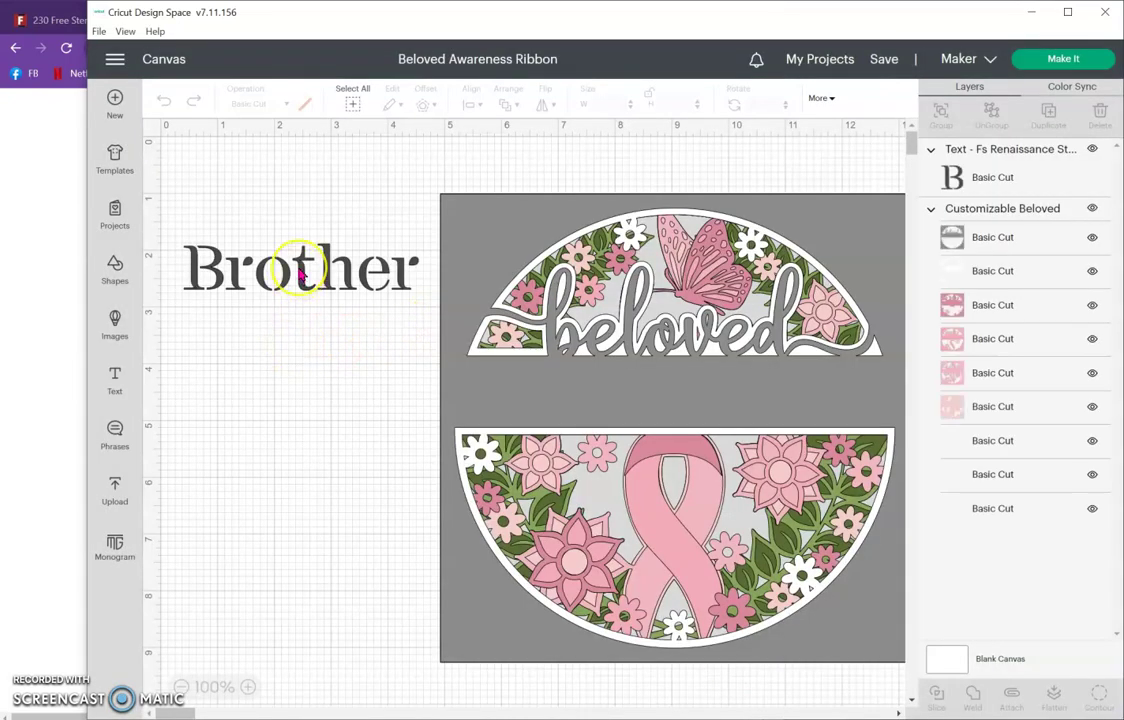
# Change the Brother text's font to Stardos Stencil
pyautogui.click(300, 270)
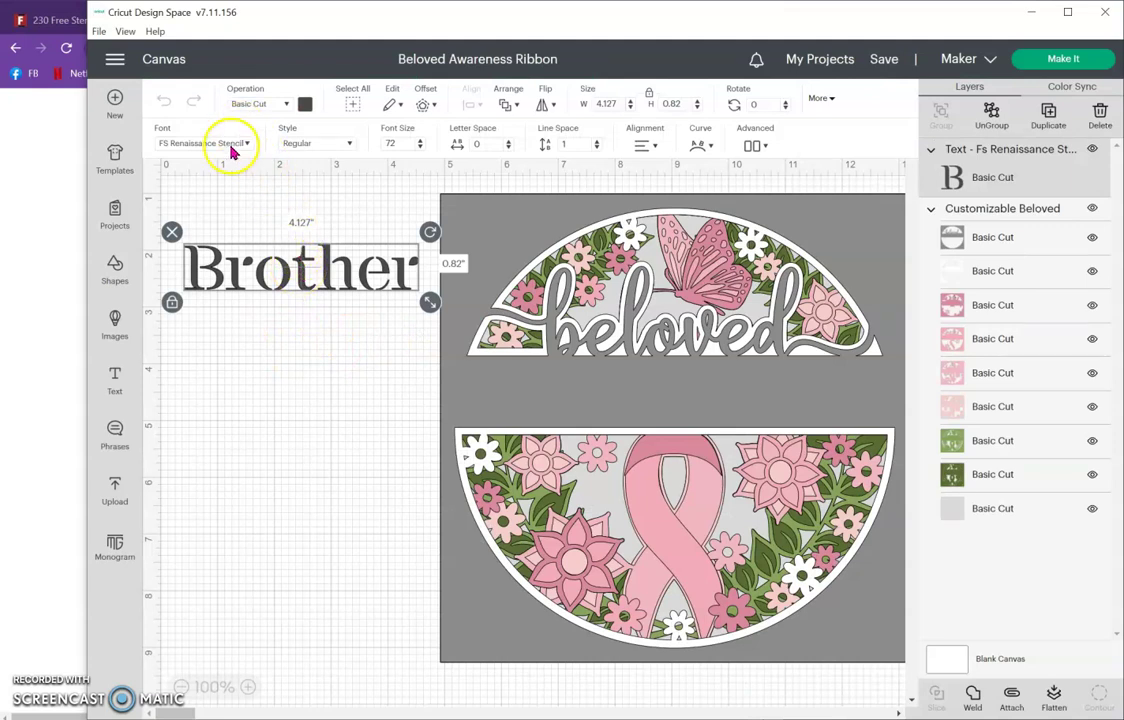
pyautogui.click(231, 145)
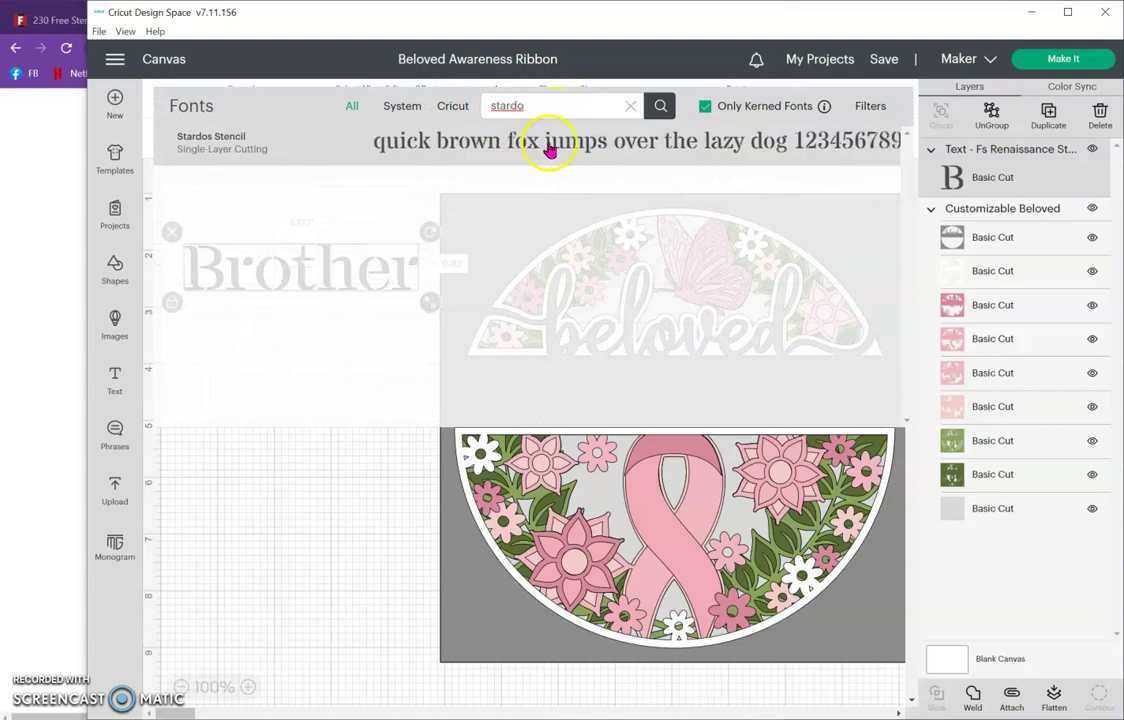
pyautogui.click(549, 145)
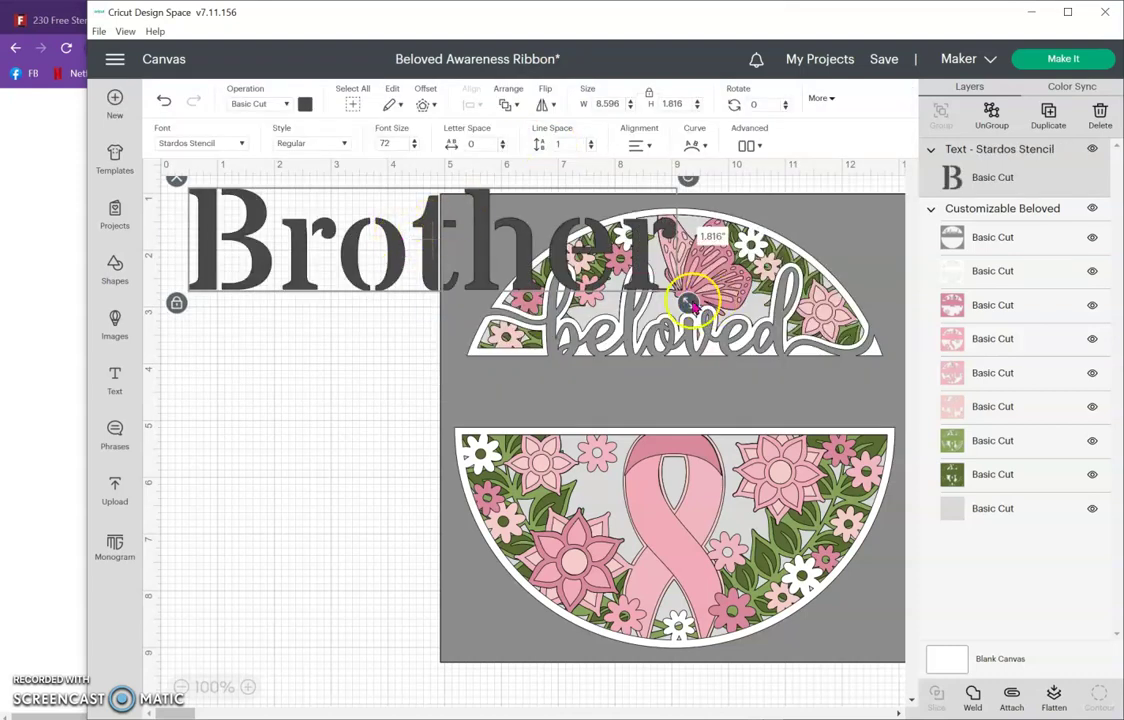
# Resize Brother to about 4.592 in wide and place it in the grey bar between the halves
pyautogui.moveTo(603, 285); pyautogui.dragTo(505, 262)
pyautogui.moveTo(339, 221); pyautogui.dragTo(727, 405)
pyautogui.moveTo(835, 432); pyautogui.dragTo(768, 409)
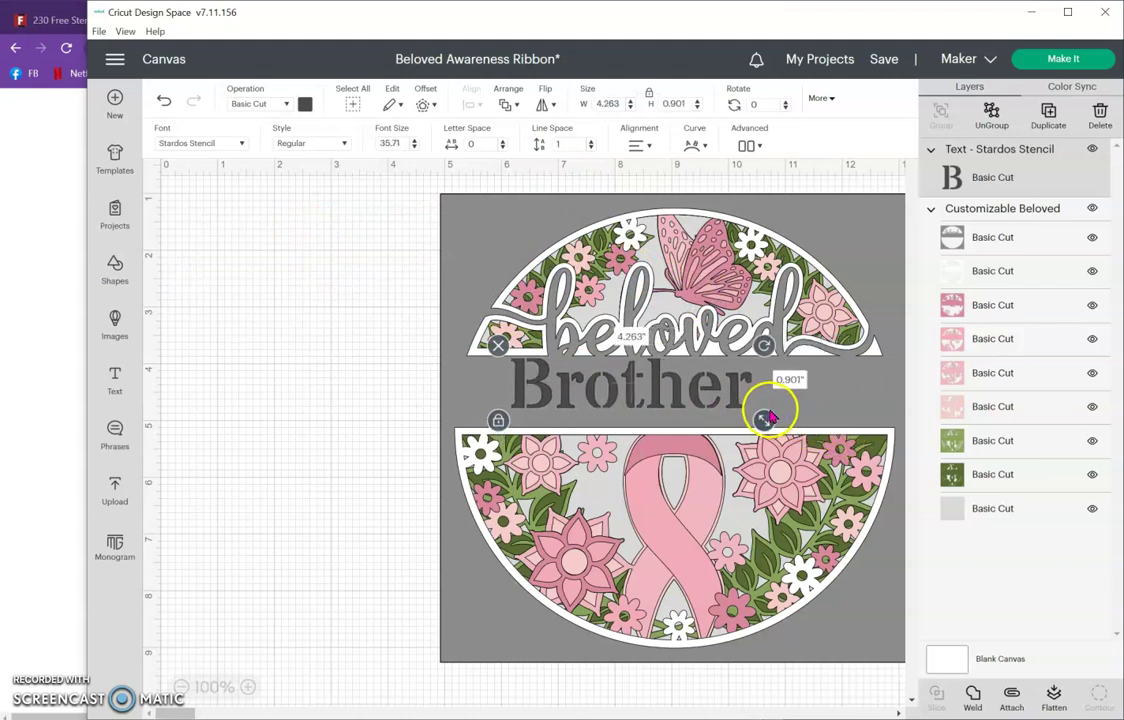
pyautogui.moveTo(688, 387); pyautogui.dragTo(720, 394)
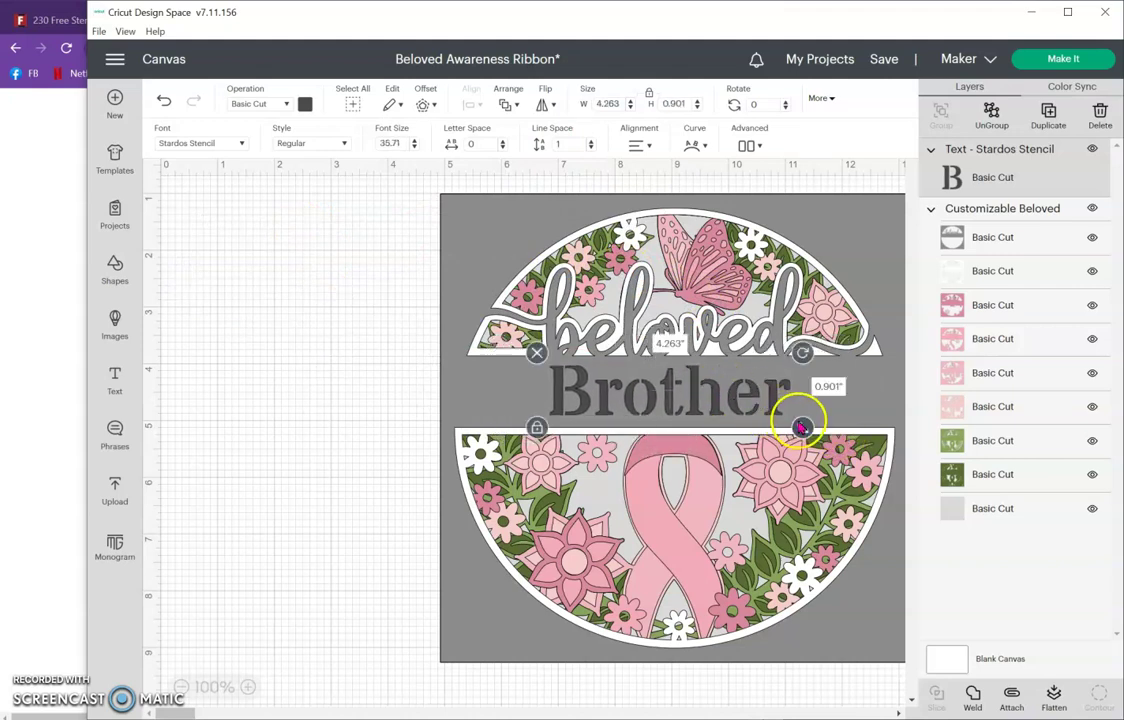
pyautogui.moveTo(798, 427); pyautogui.dragTo(810, 427)
pyautogui.moveTo(733, 394); pyautogui.dragTo(725, 398)
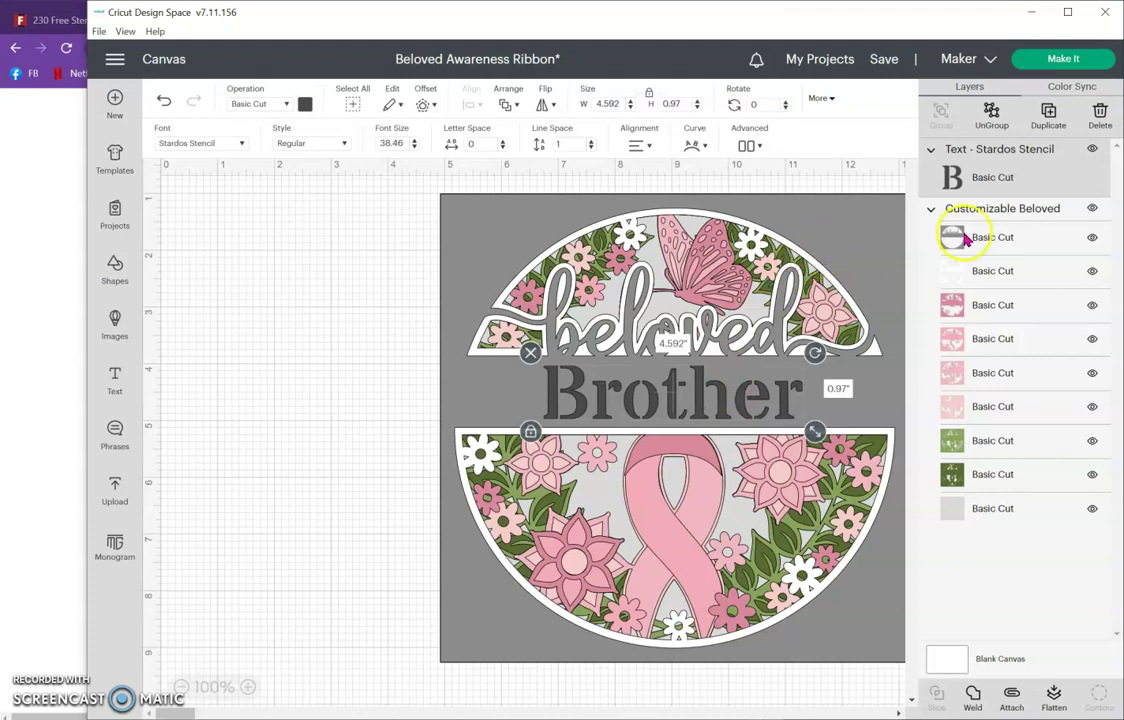
# Ungroup the Customizable Beloved design into separate layers
pyautogui.click(1032, 232)
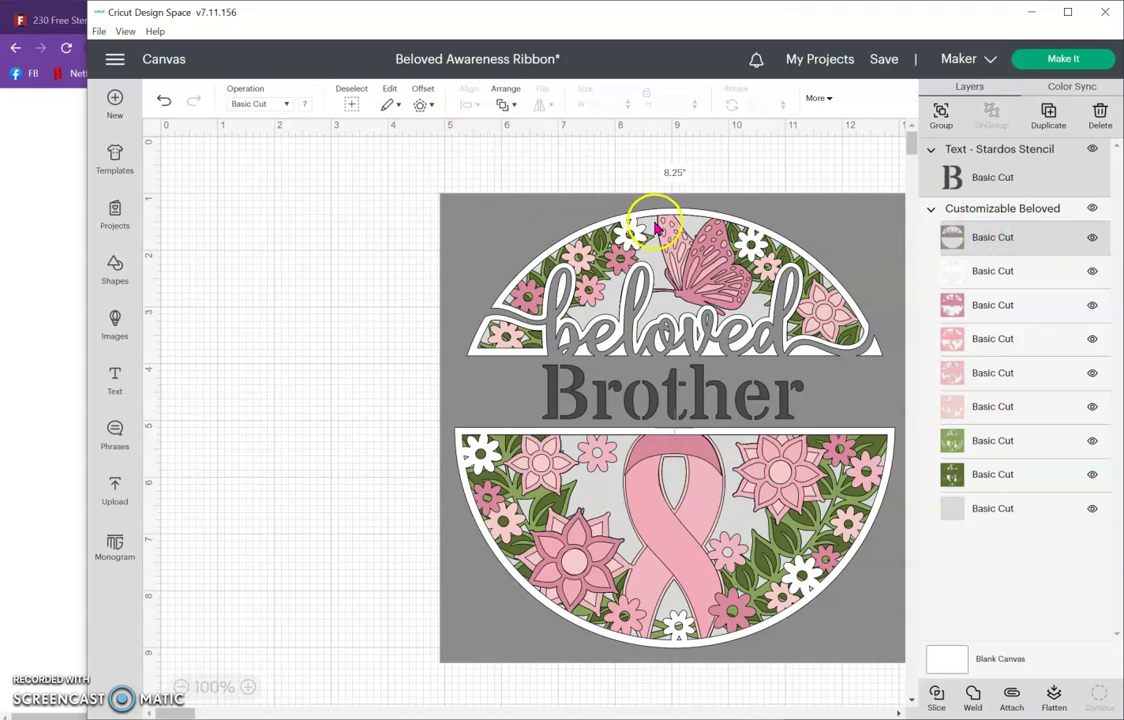
pyautogui.click(980, 214)
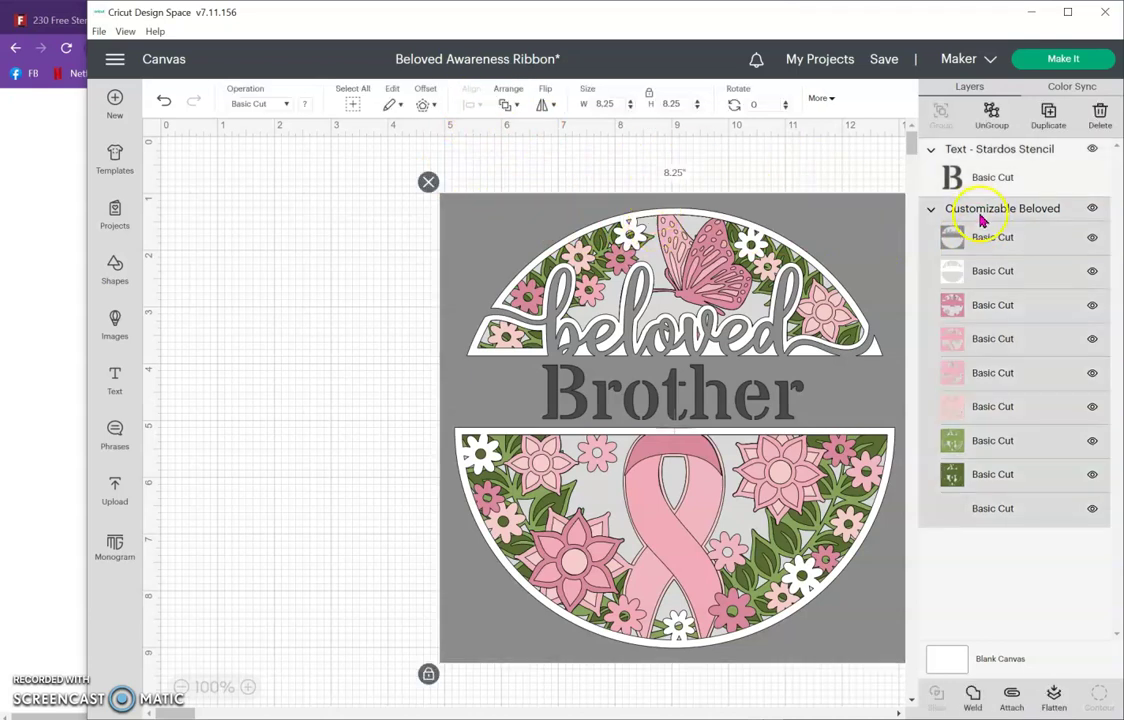
pyautogui.click(990, 122)
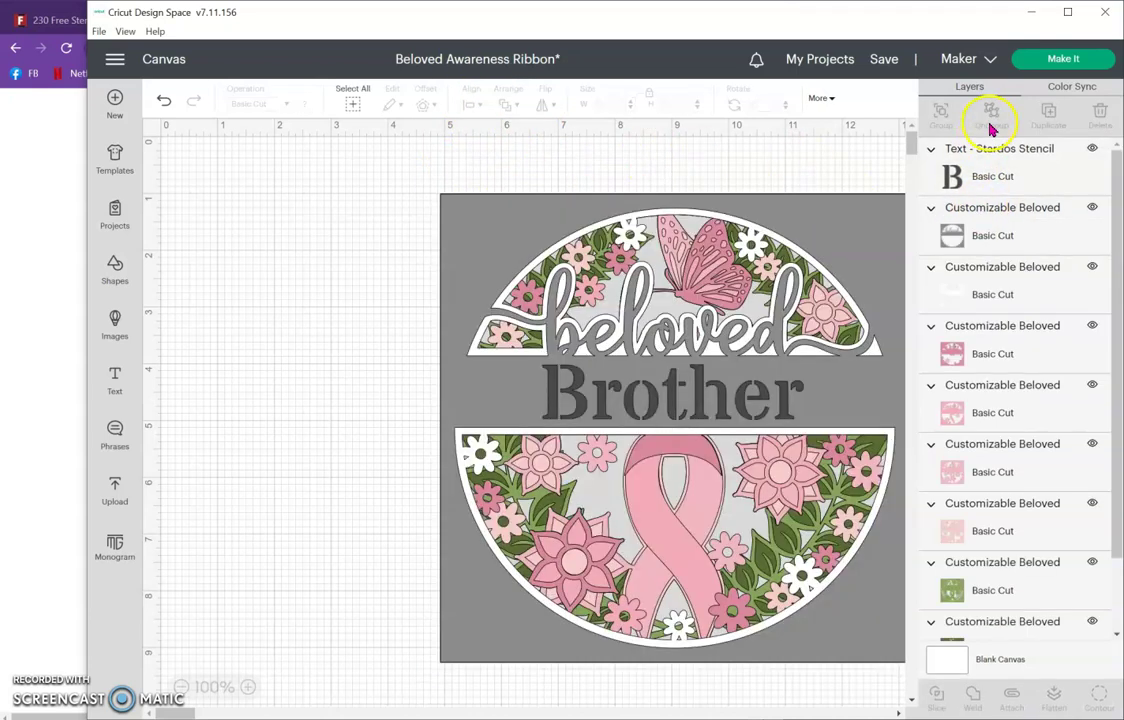
# Center Brother horizontally on the grey base layer
pyautogui.click(980, 176)
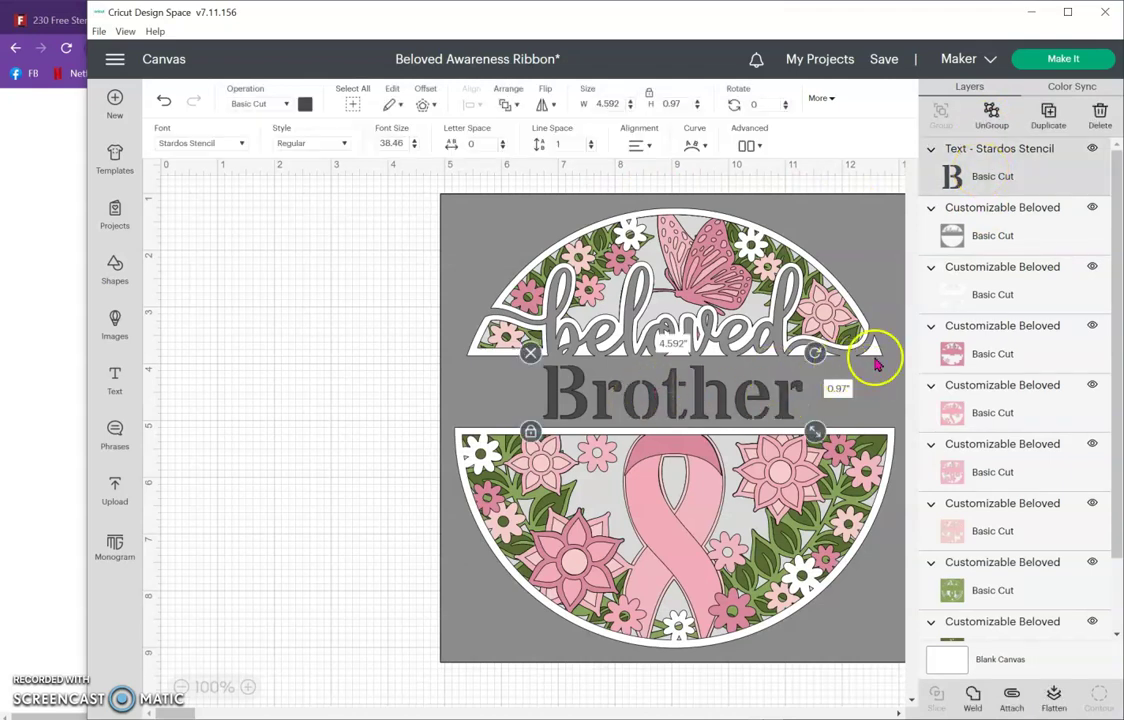
pyautogui.click(997, 236)
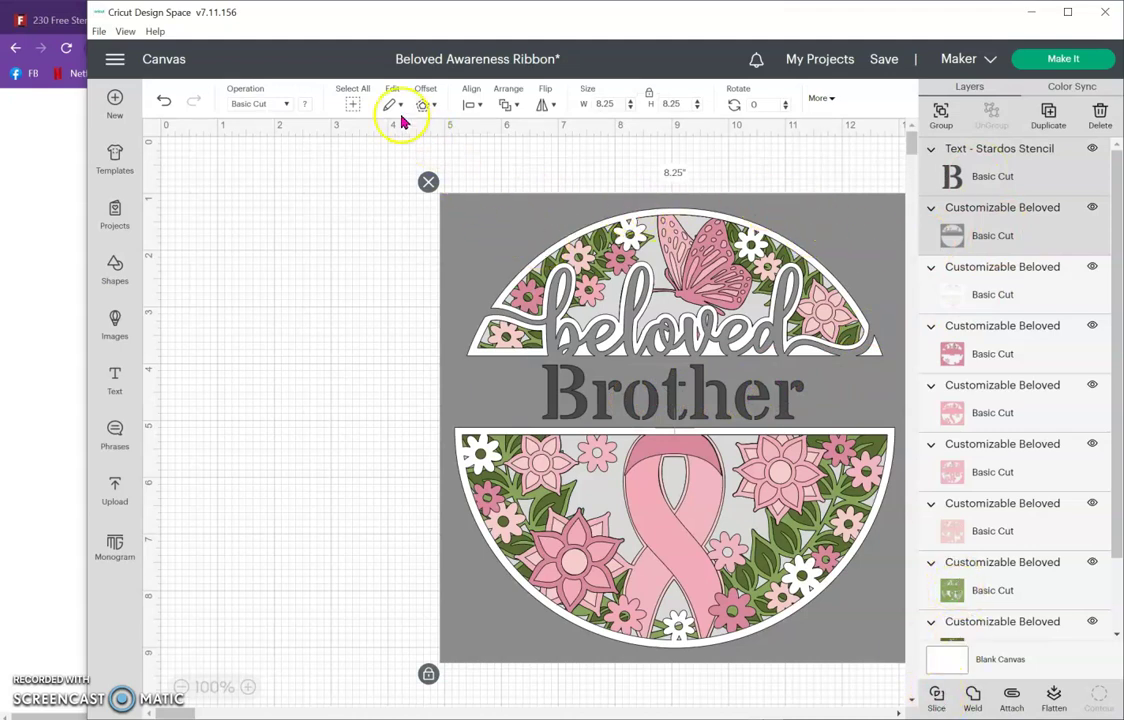
pyautogui.click(467, 100)
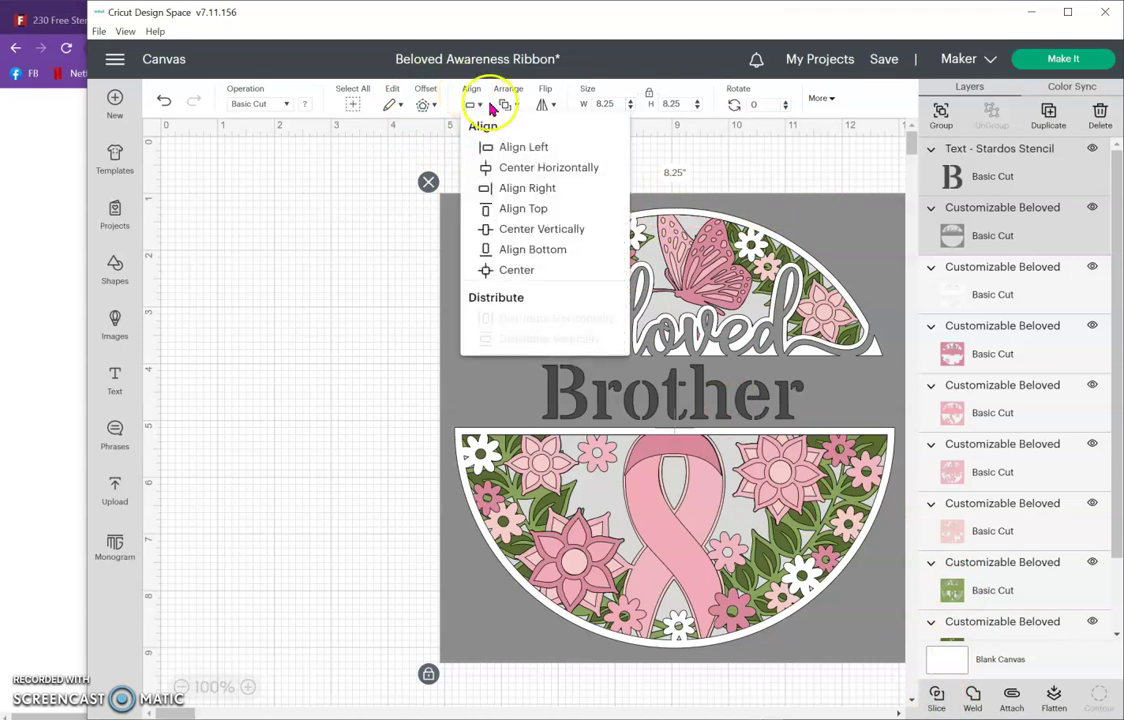
pyautogui.click(539, 174)
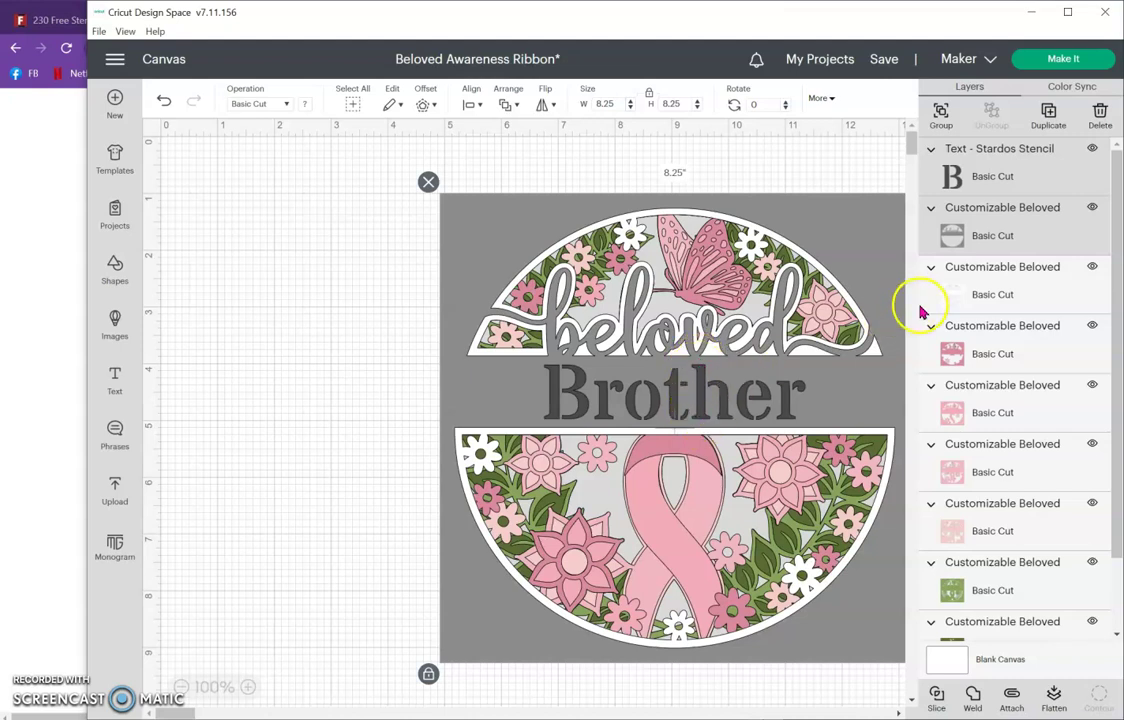
# Slice Brother from the grey base, delete the leftover Brother piece, and move the whole design left
pyautogui.click(934, 706)
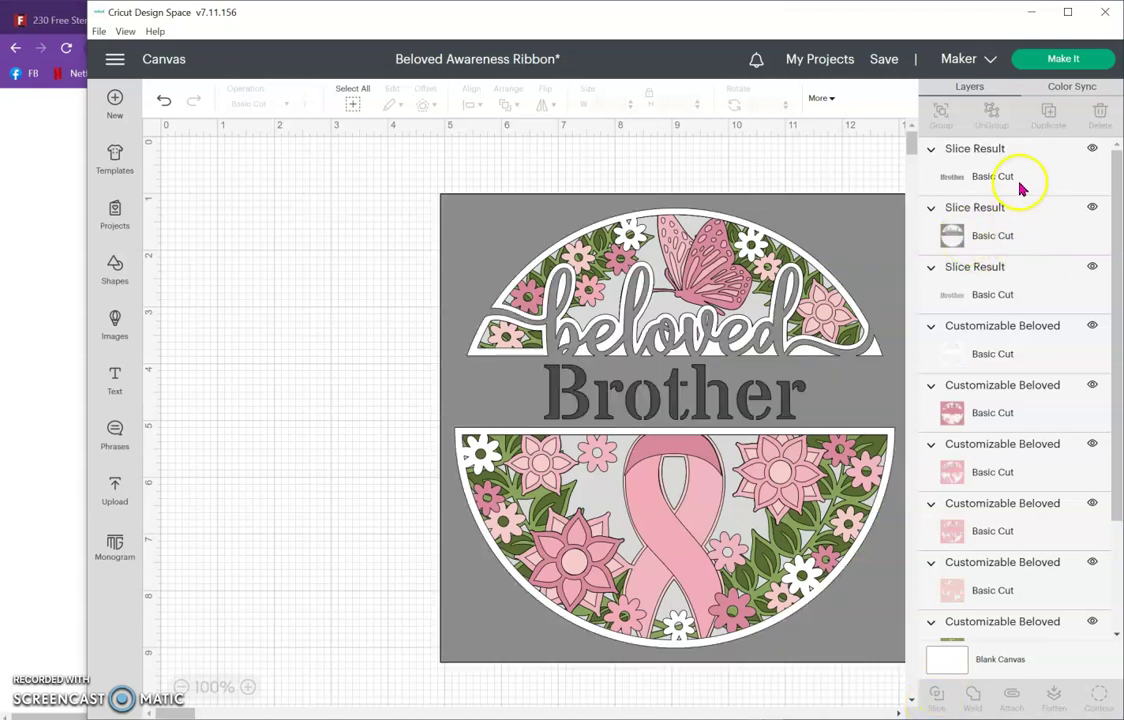
pyautogui.click(1021, 176)
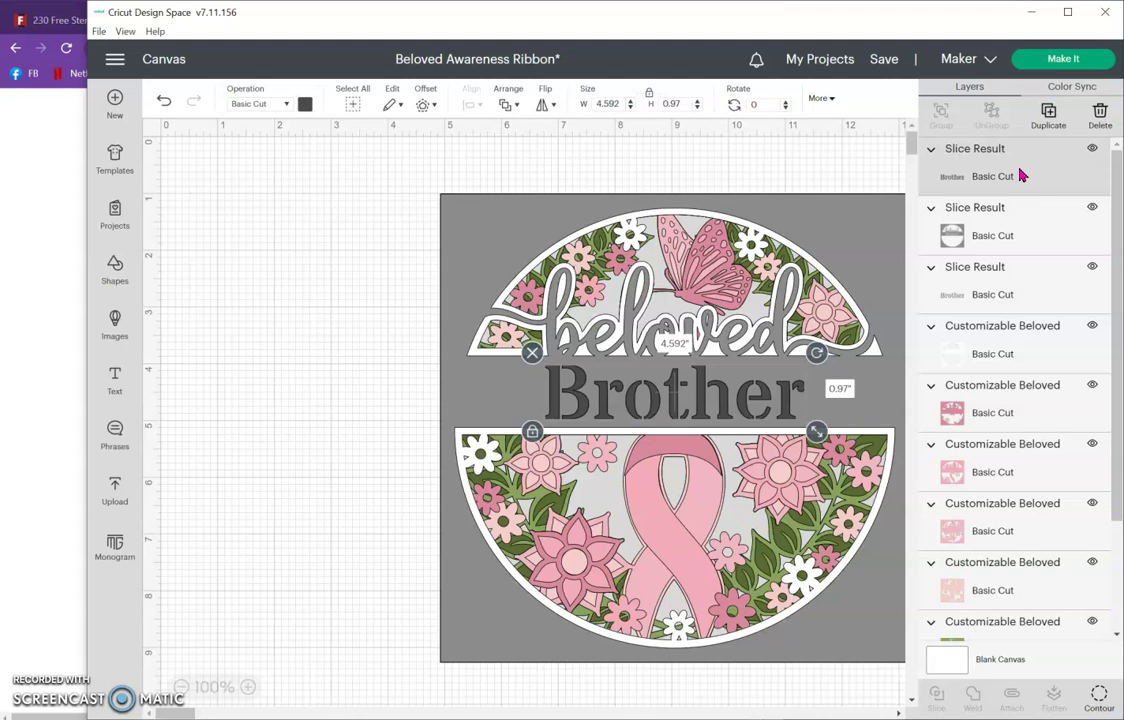
pyautogui.moveTo(1021, 176); pyautogui.dragTo(1013, 232)
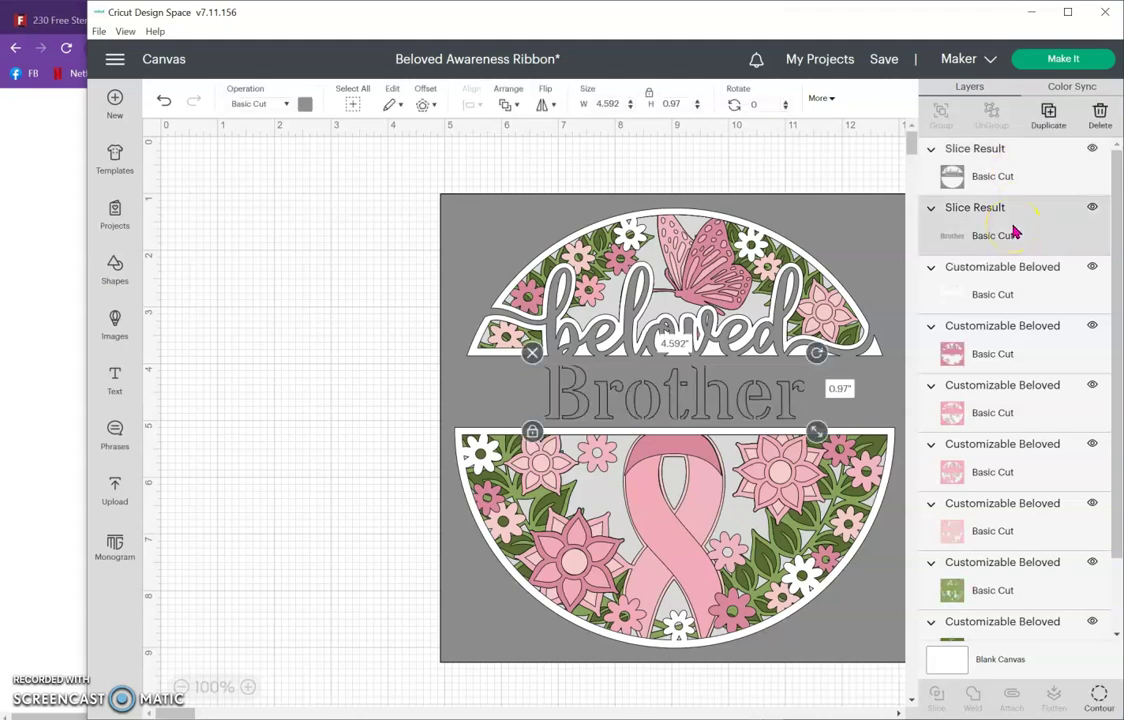
pyautogui.press('Delete')
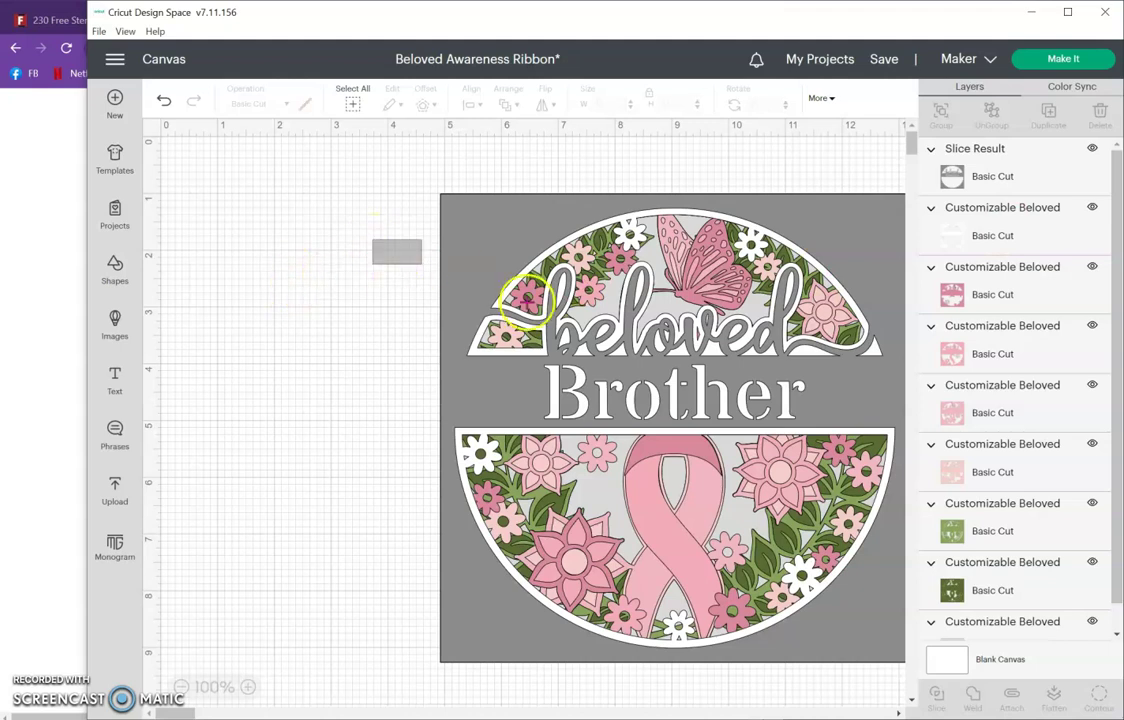
pyautogui.hotkey('ctrl', 'a')
pyautogui.moveTo(841, 218); pyautogui.dragTo(672, 196)
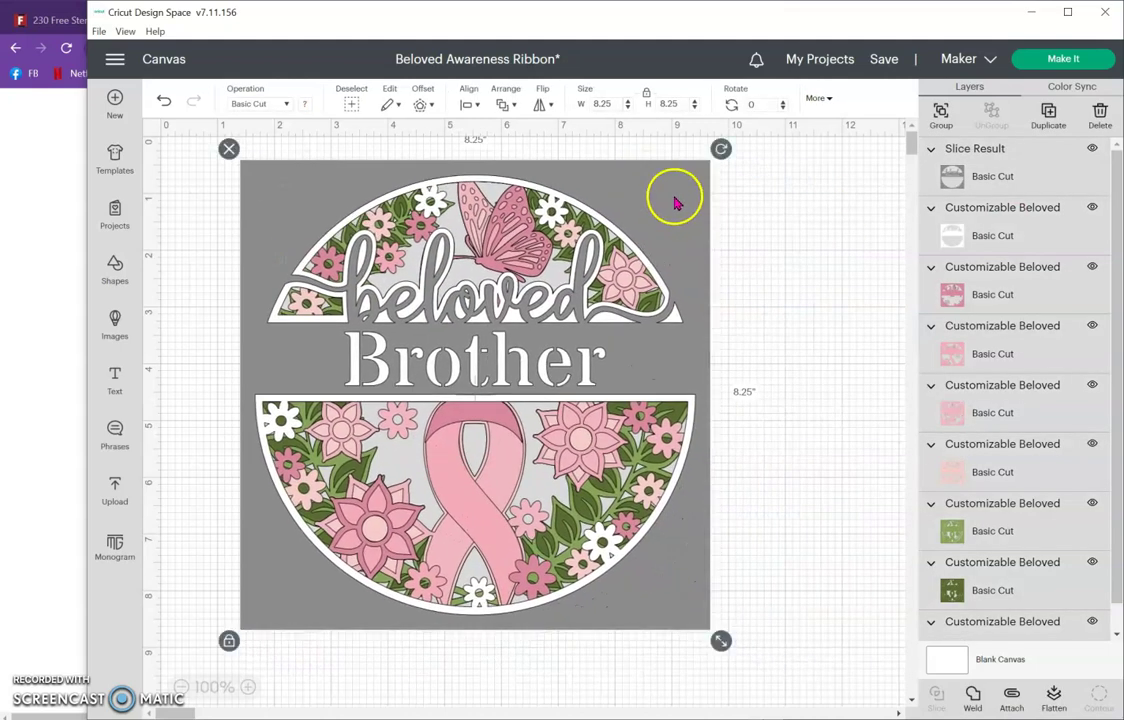